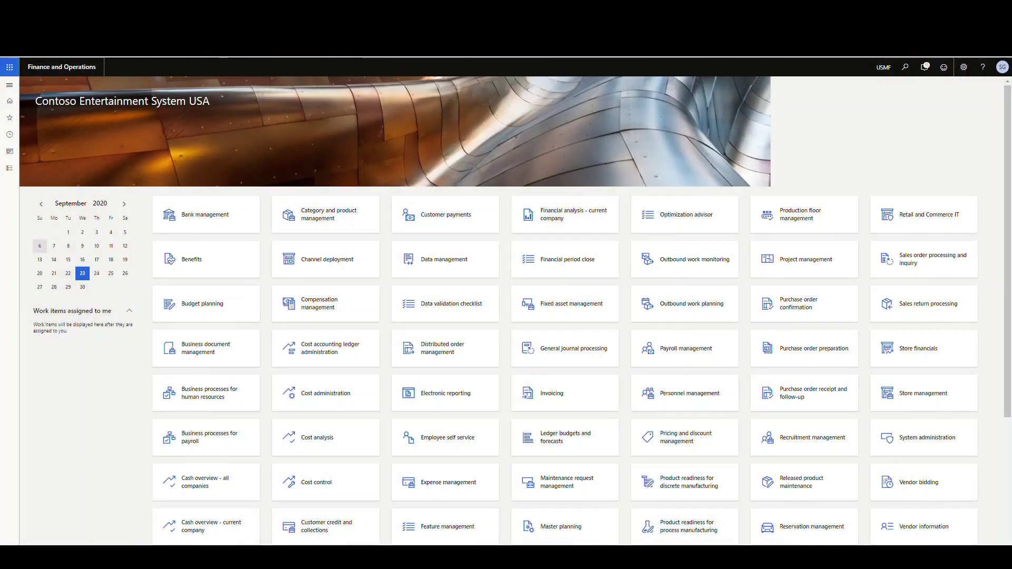
# Step: Go through the module list to Accounts receivable > All customers
pyautogui.click(10, 86)
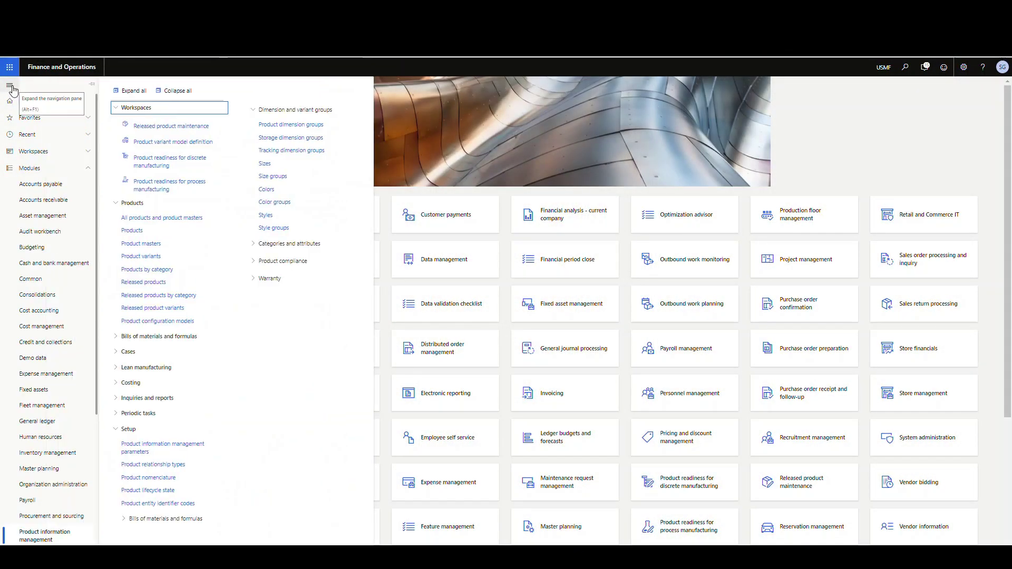
pyautogui.click(53, 205)
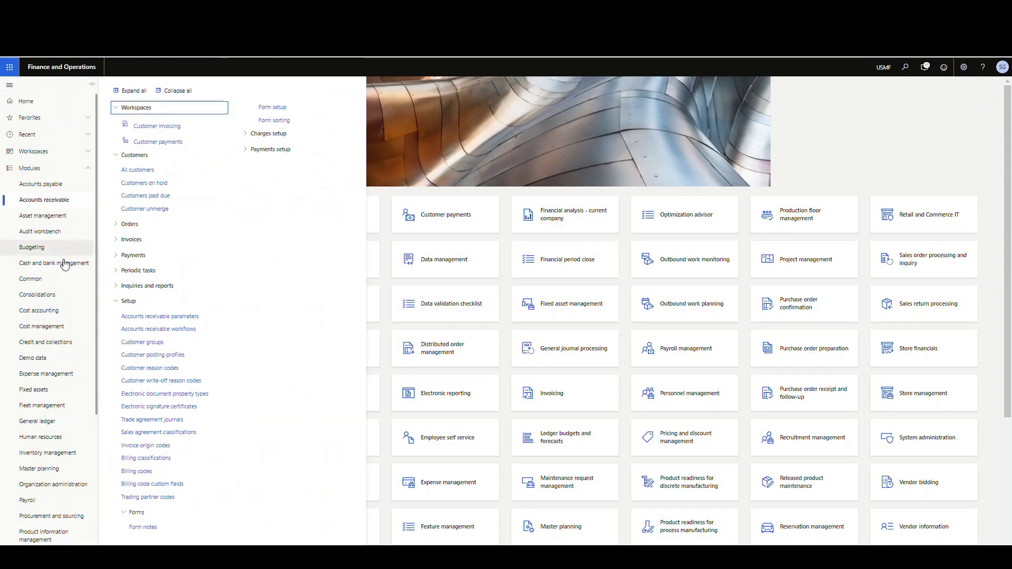
pyautogui.press('Escape')
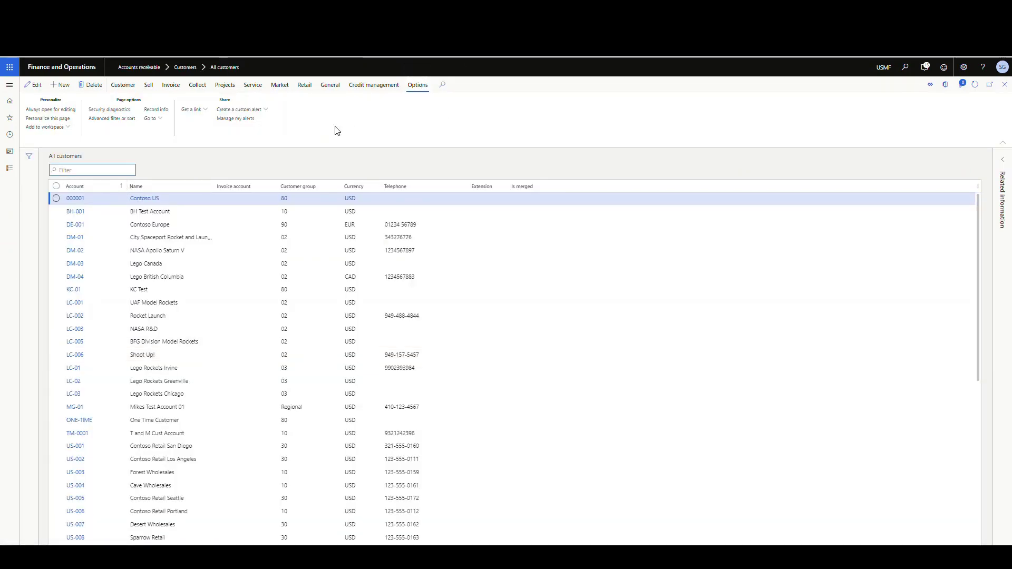
# Step: Create a custom Customers alert on 'Record has been created' with Send externally set to Yes
pyautogui.click(267, 111)
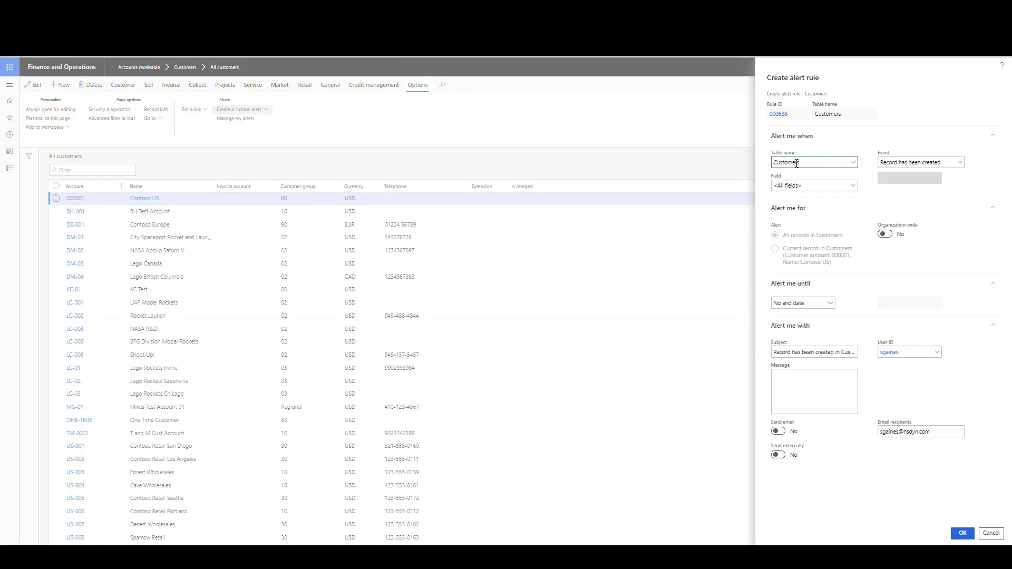
pyautogui.click(960, 163)
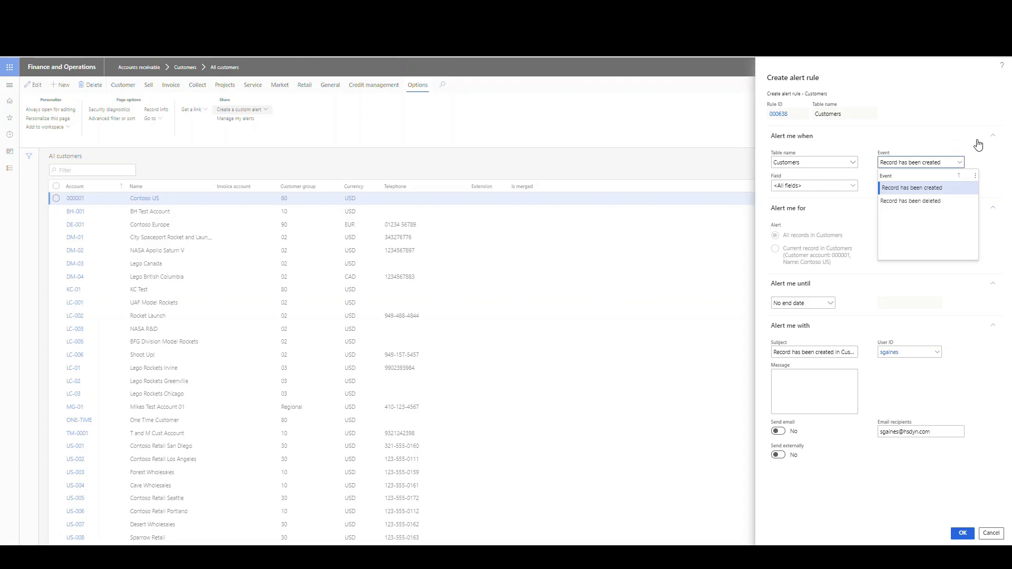
pyautogui.click(978, 141)
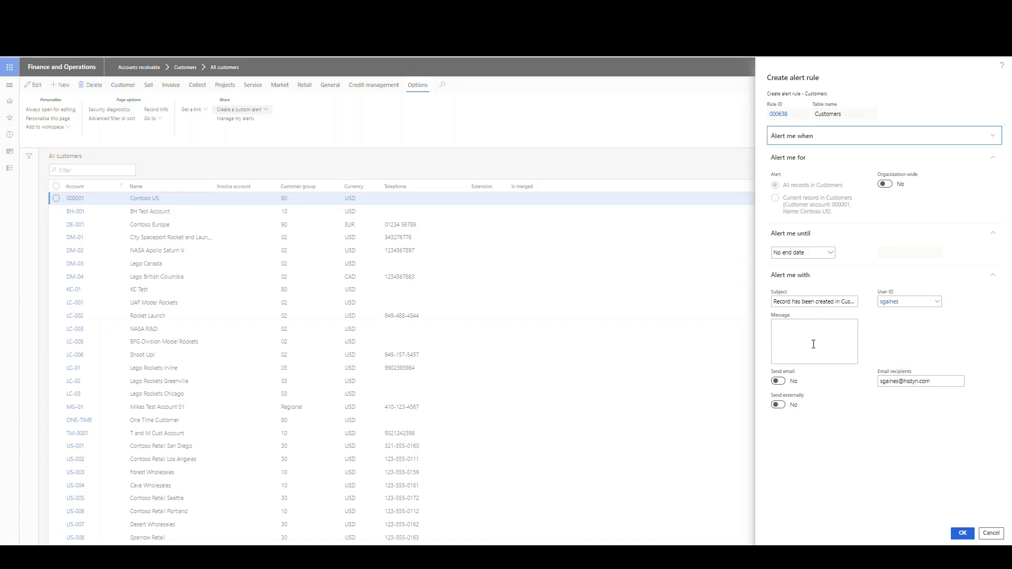
pyautogui.click(780, 405)
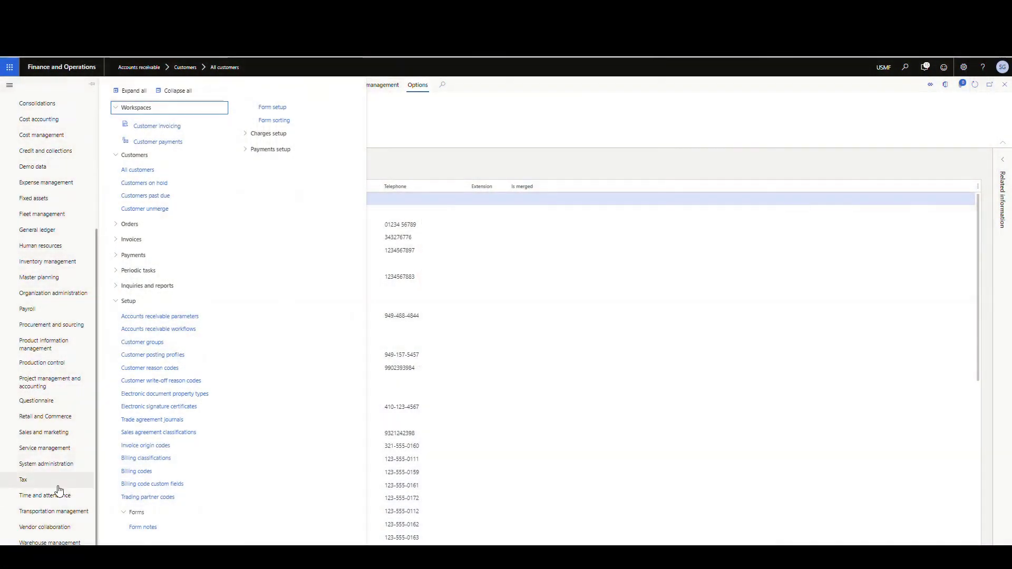
# Step: Open System administration's Change based alerts job and expand its Run in the background options
pyautogui.click(57, 465)
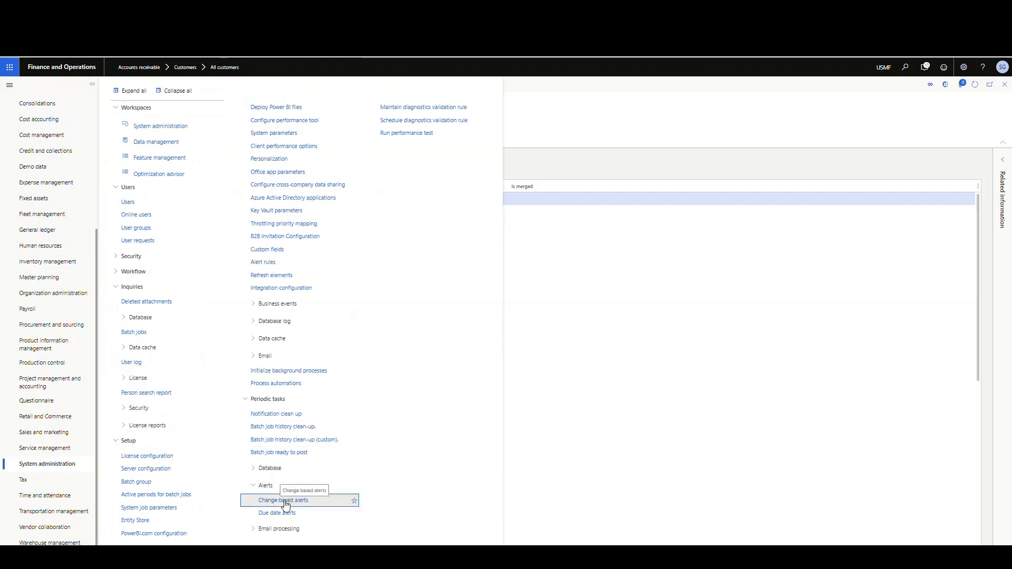
pyautogui.click(285, 501)
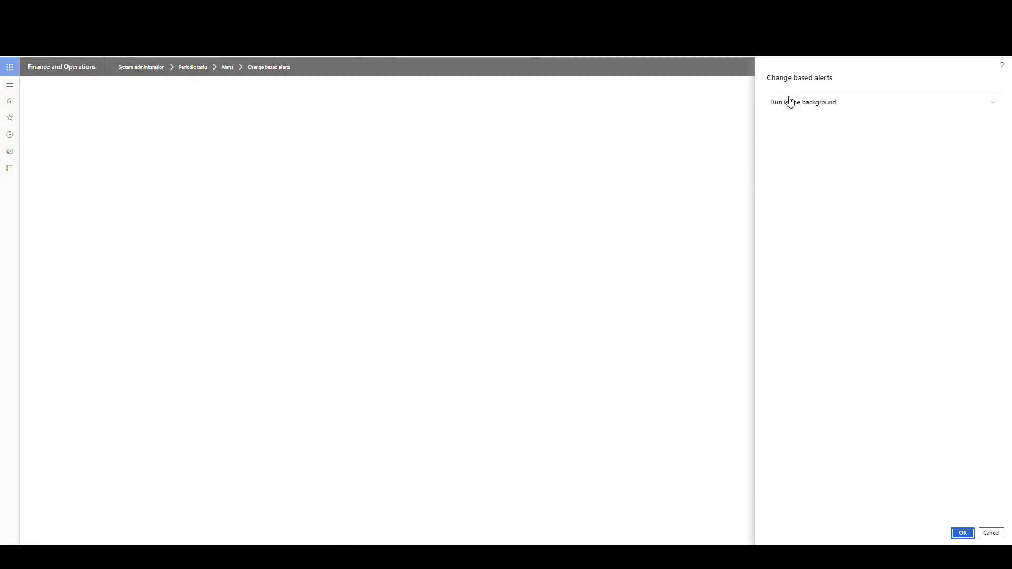
pyautogui.click(788, 102)
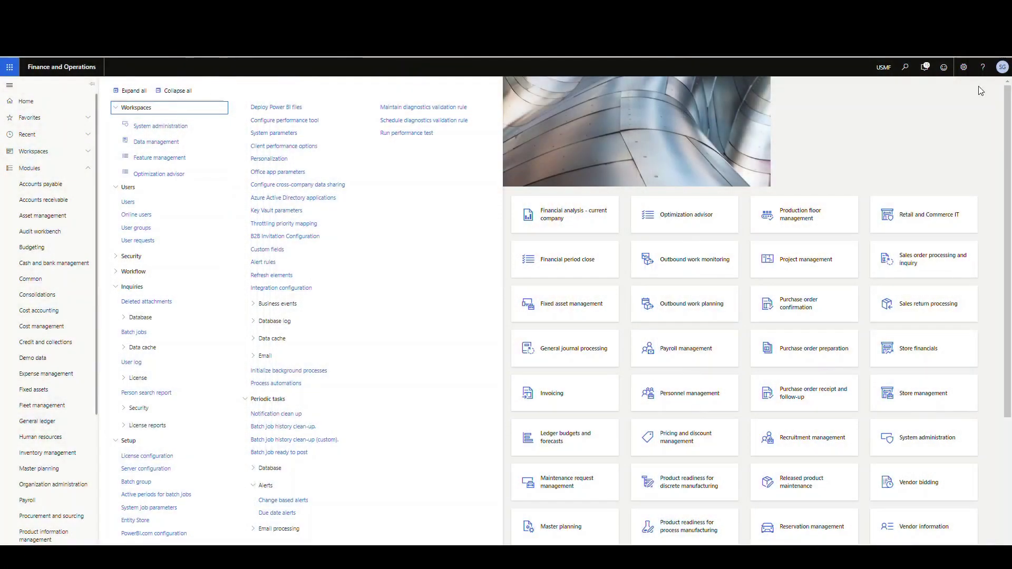
# Step: From the Business events catalog, download the schema for the 'When an alert rule is triggered' event
pyautogui.click(904, 67)
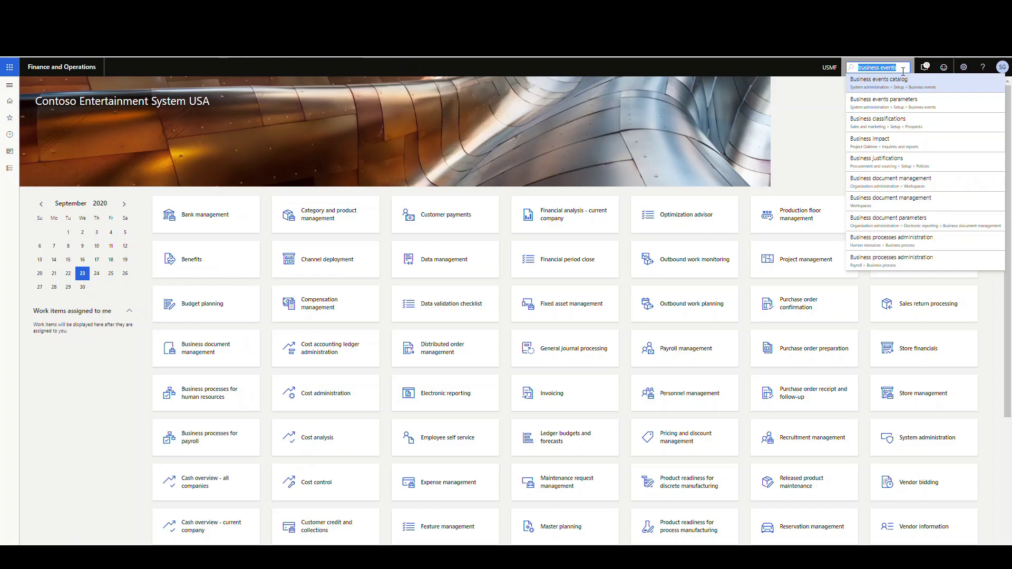
pyautogui.click(949, 93)
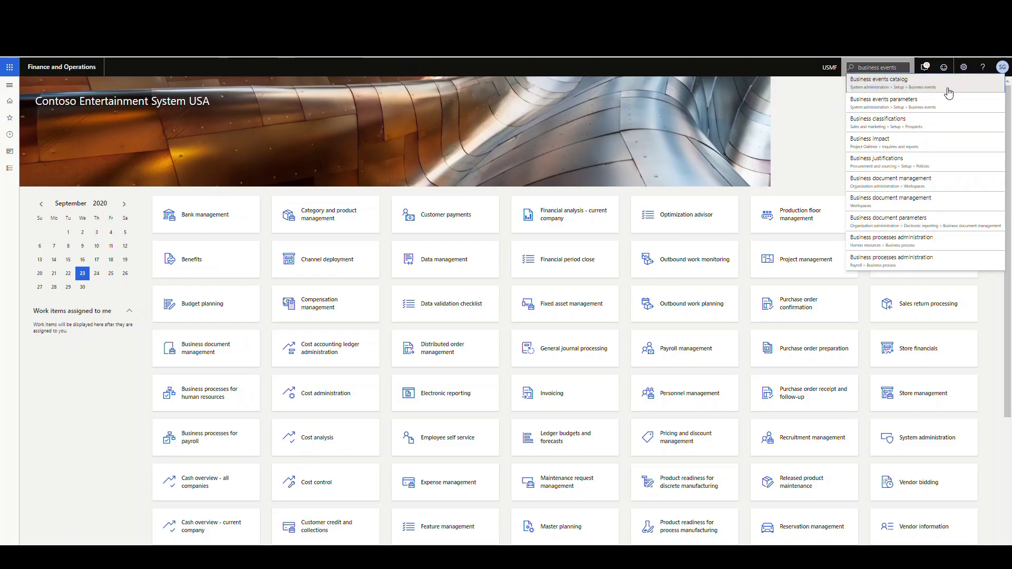
pyautogui.click(949, 93)
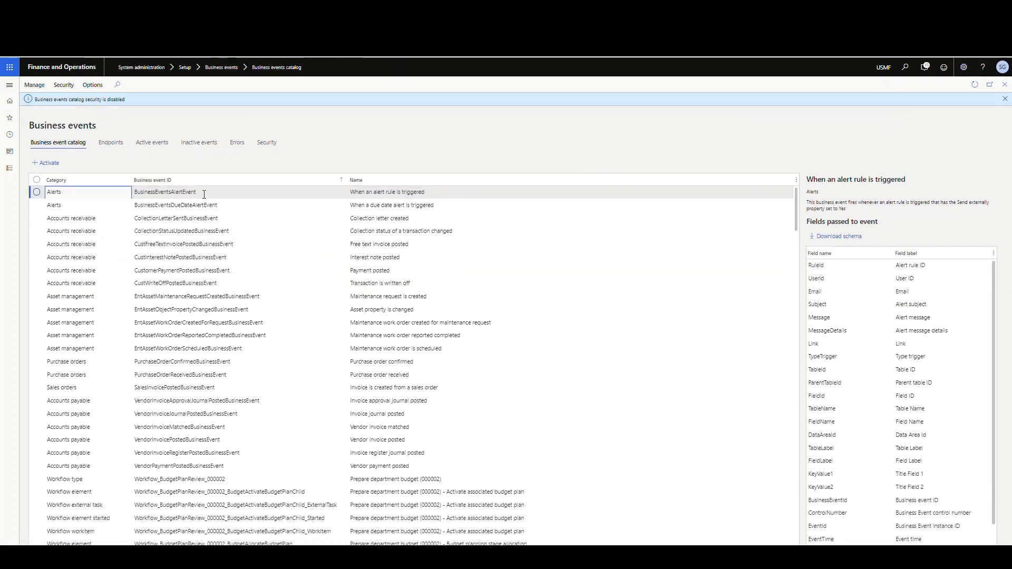
pyautogui.click(204, 195)
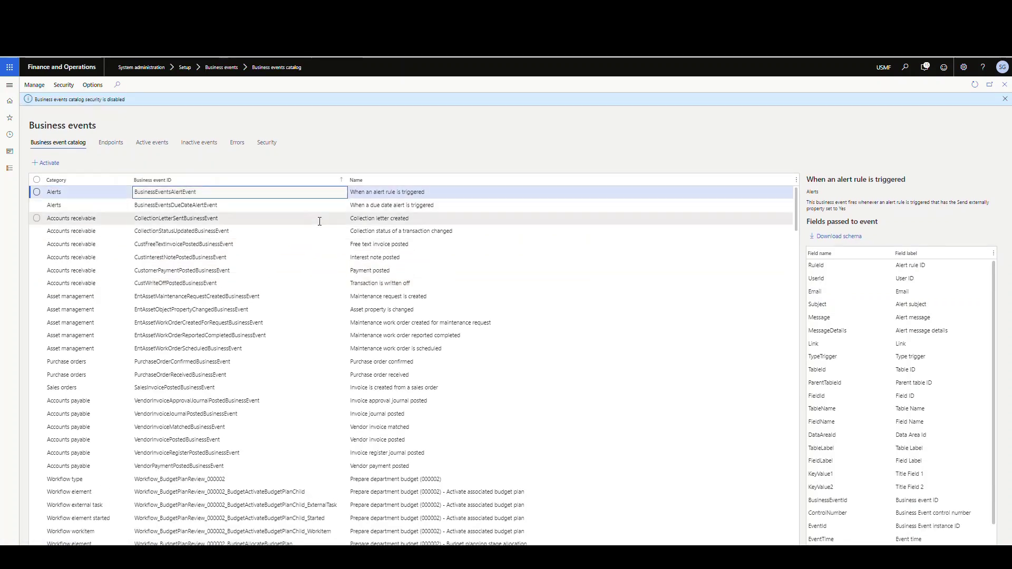
pyautogui.click(838, 243)
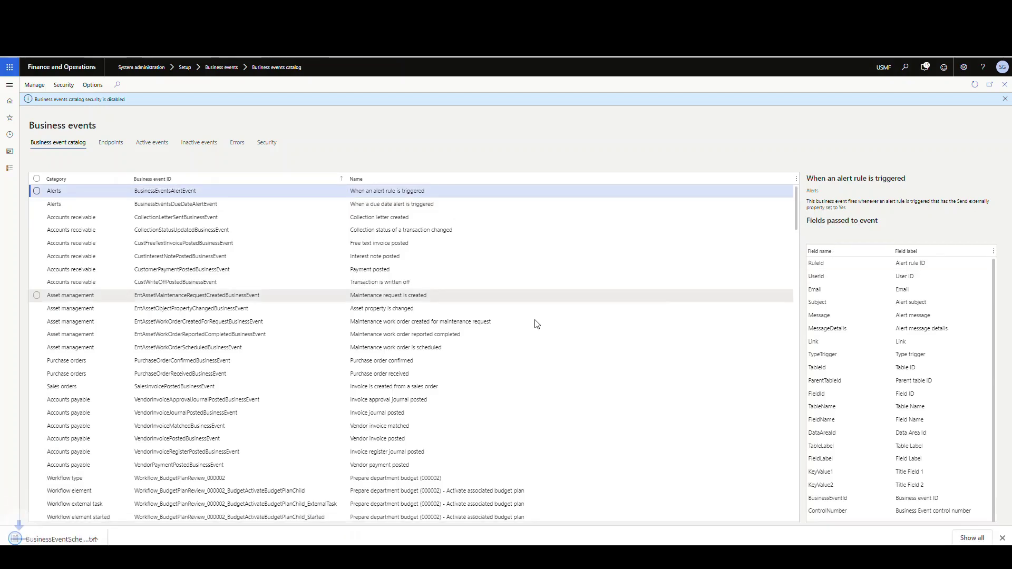
# Step: Open the downloaded schema file, then return to the Power Apps flow in the browser
pyautogui.click(62, 540)
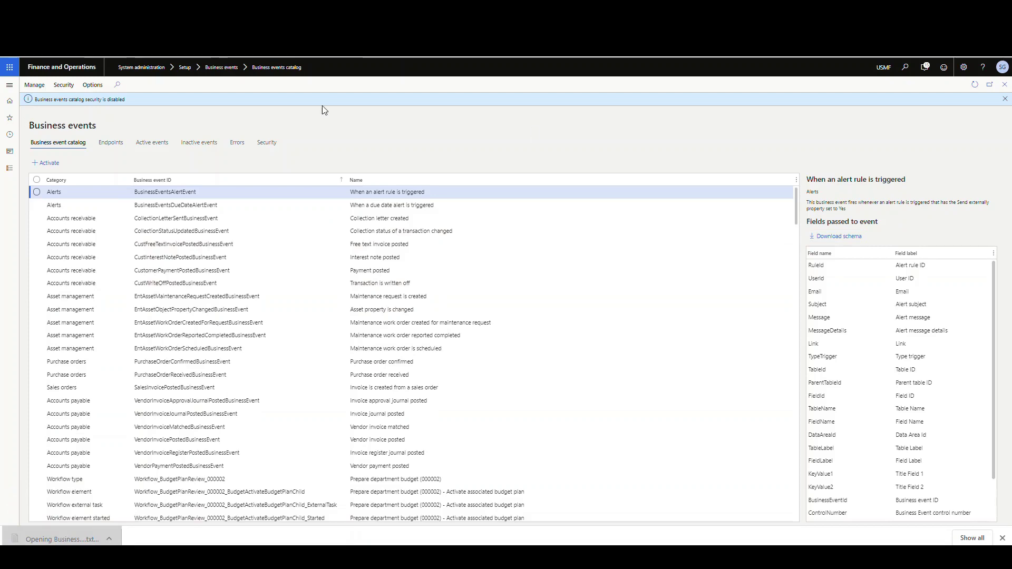
pyautogui.moveTo(596, 124); pyautogui.dragTo(594, 117)
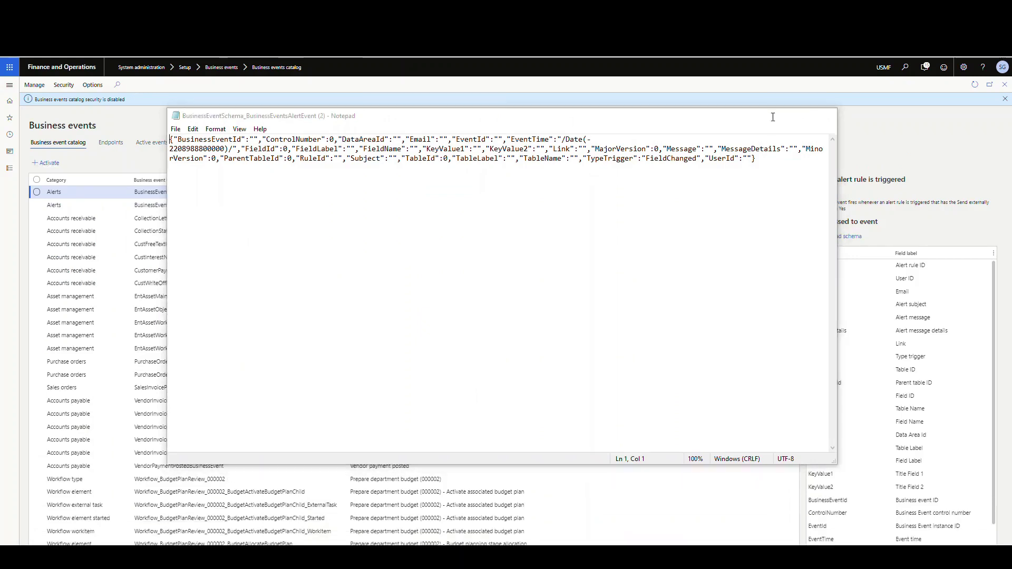
pyautogui.click(775, 117)
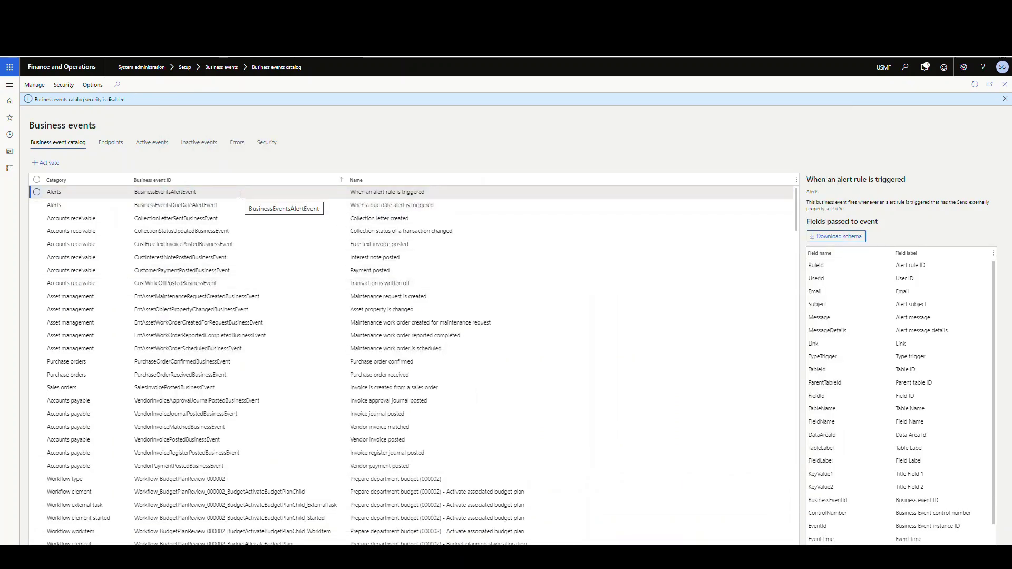
pyautogui.click(116, 558)
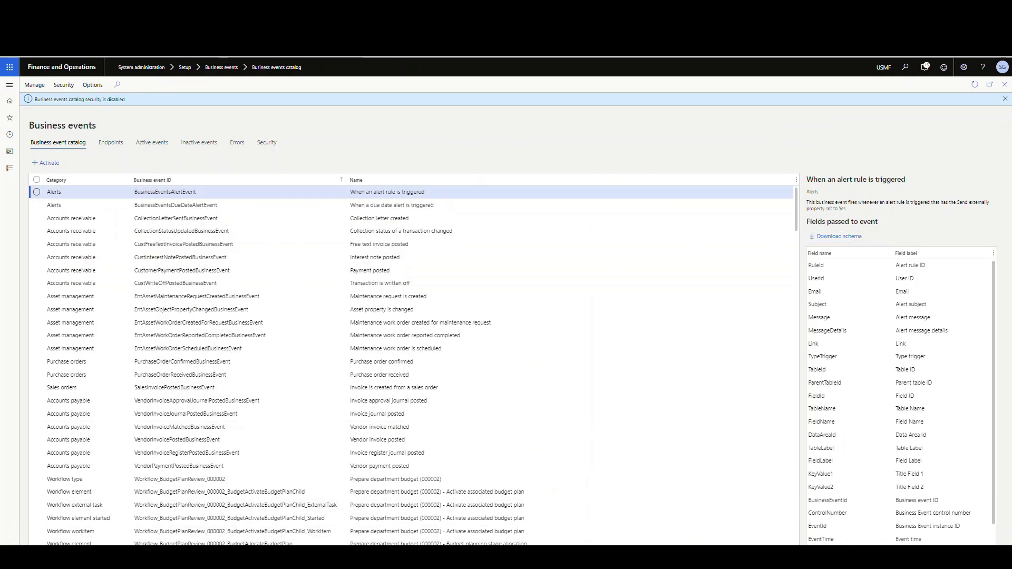
pyautogui.click(172, 514)
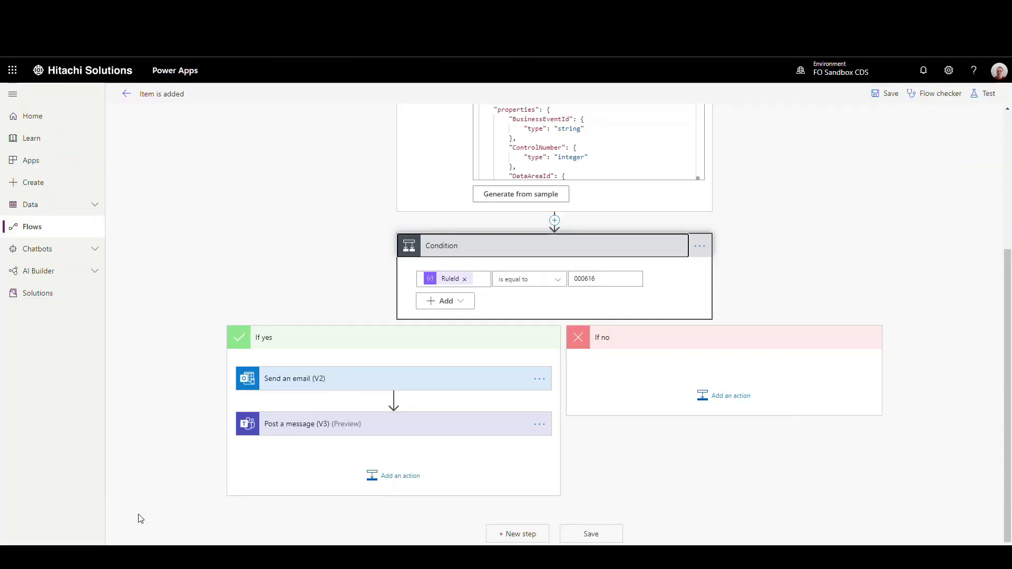
pyautogui.scroll(4, 252, 311)
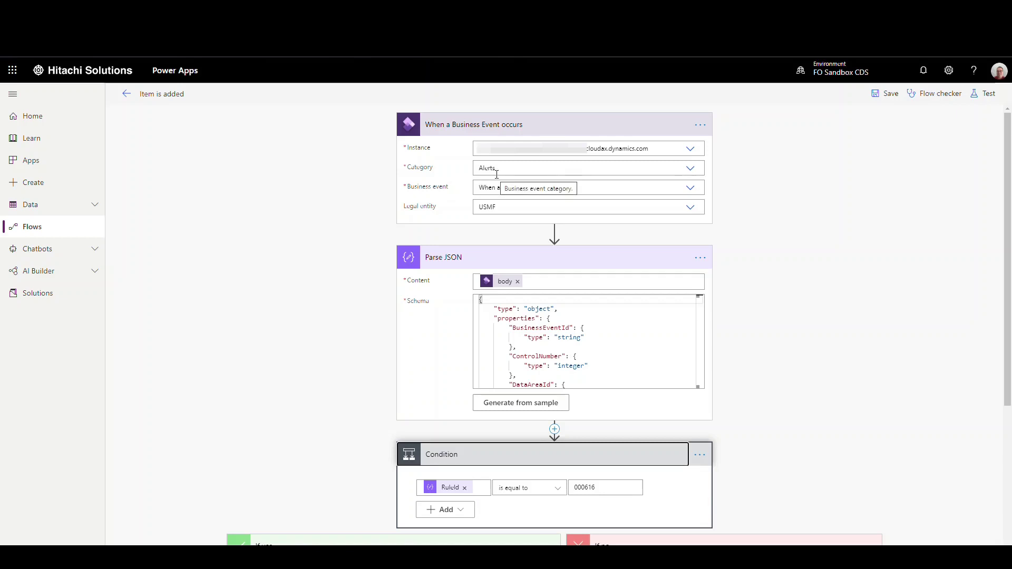
pyautogui.click(690, 172)
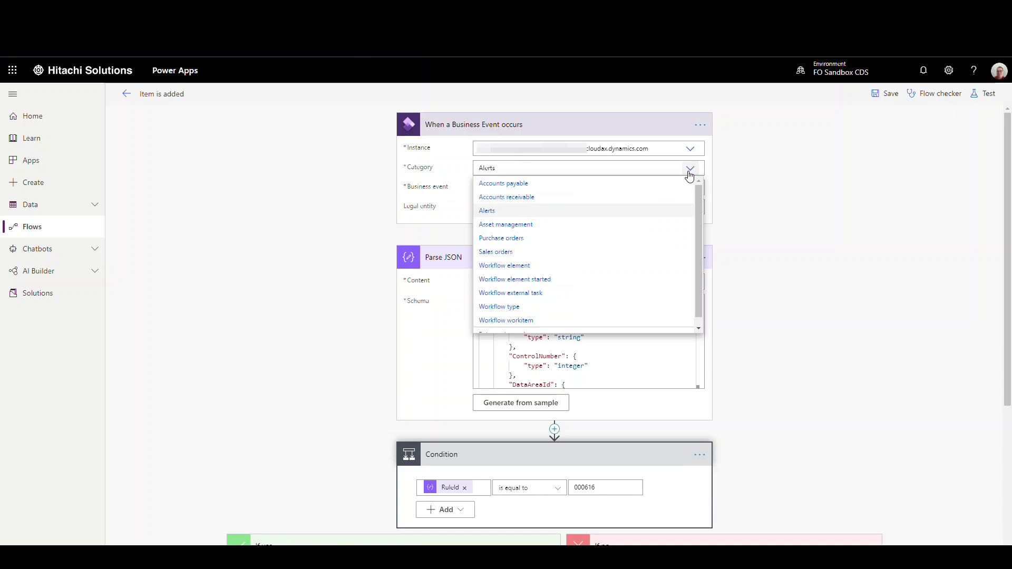
pyautogui.click(690, 173)
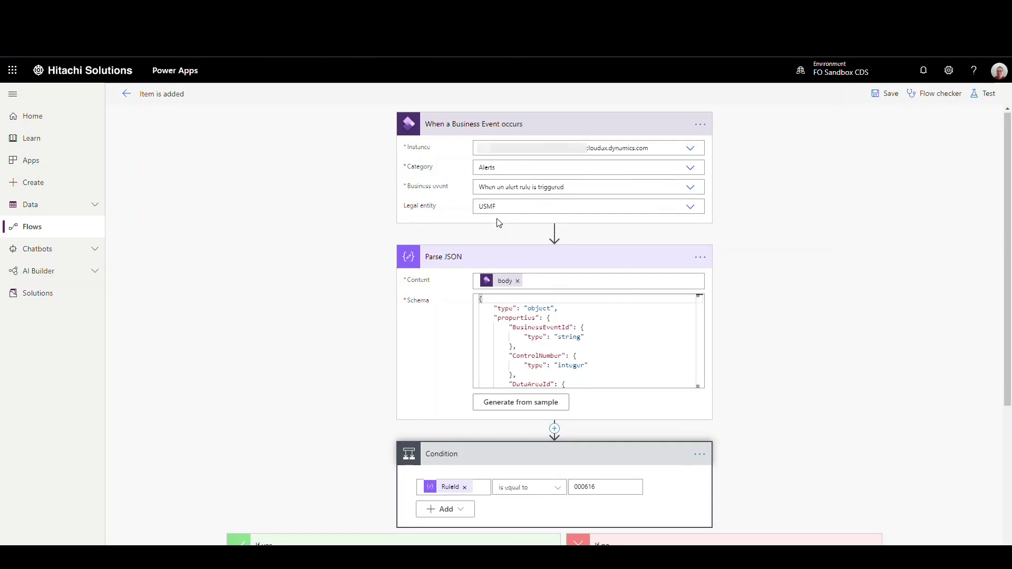
pyautogui.scroll(-2, 496, 218)
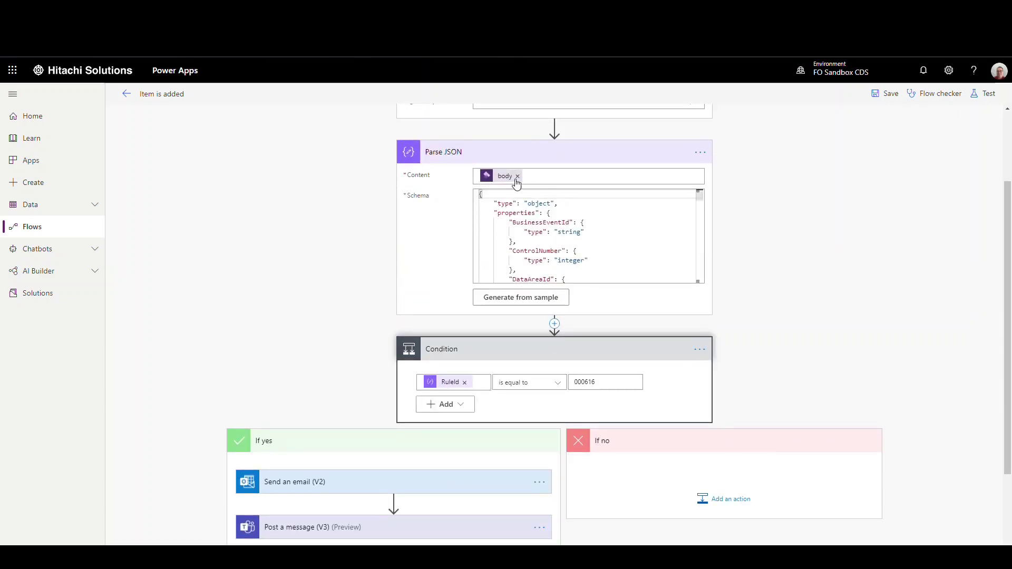
# Step: Generate the Parse JSON schema by pasting the alert event's sample payload from the schema file
pyautogui.click(515, 298)
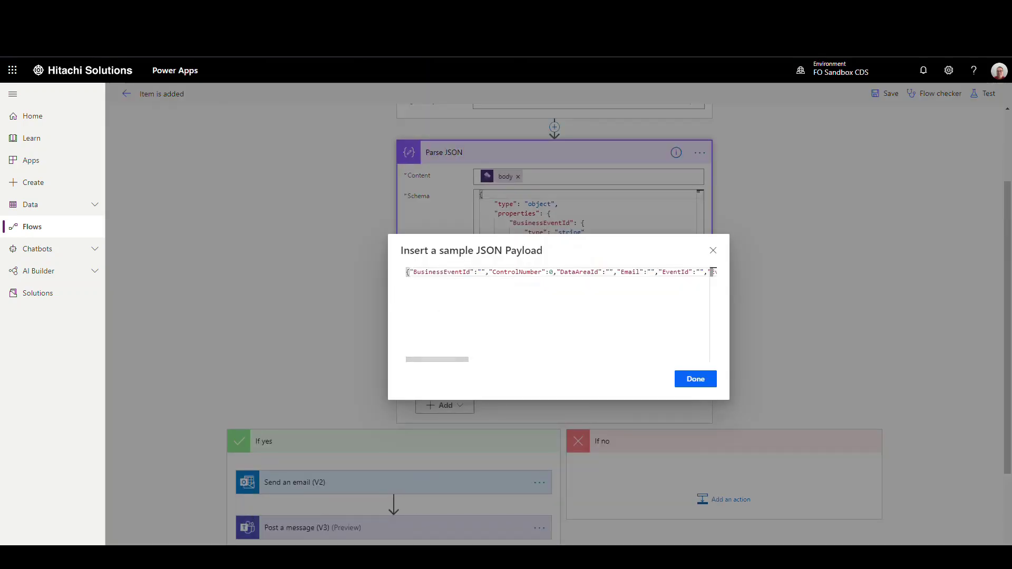
pyautogui.hotkey('alt', 'Tab')
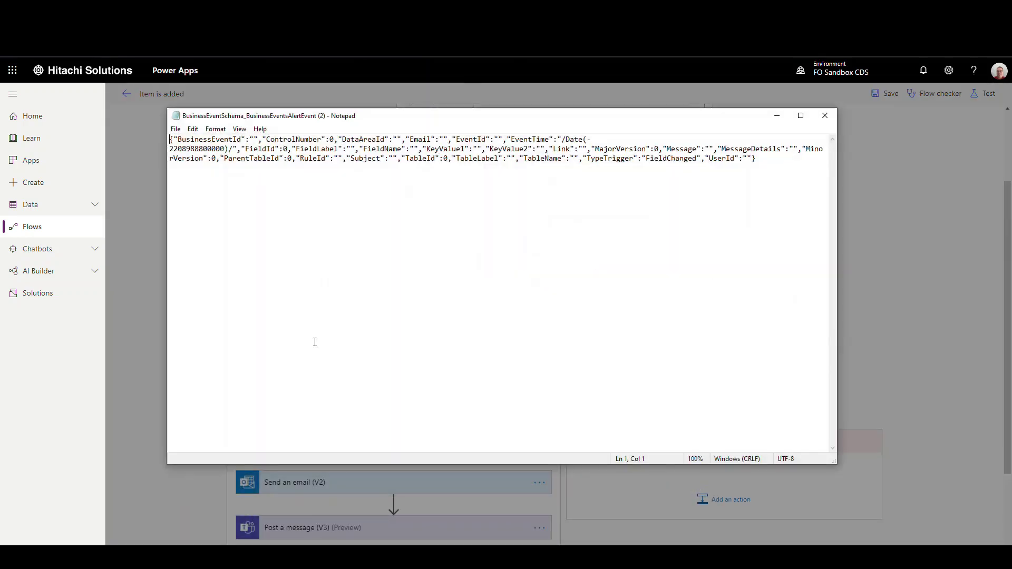
pyautogui.click(776, 116)
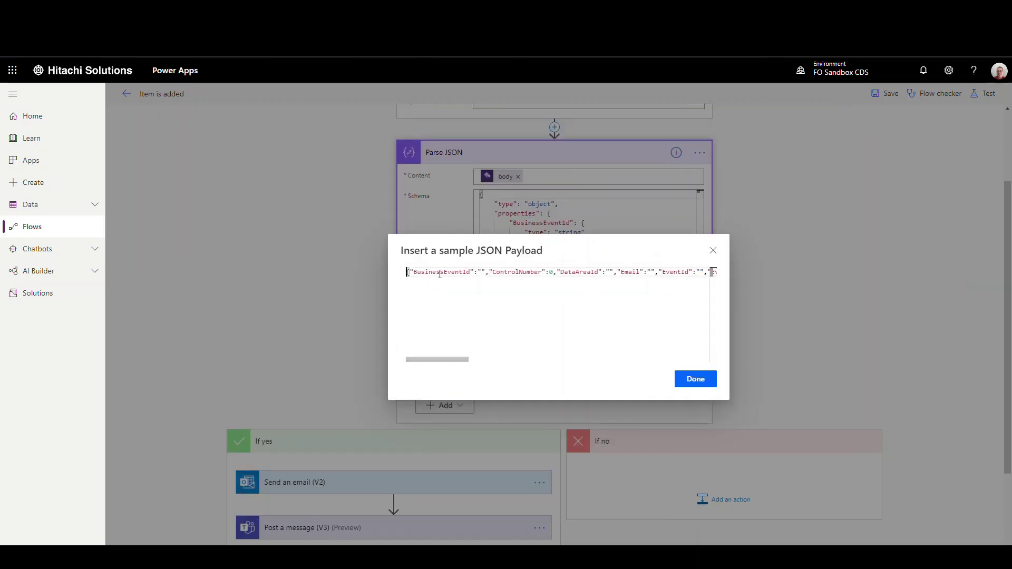
pyautogui.click(688, 380)
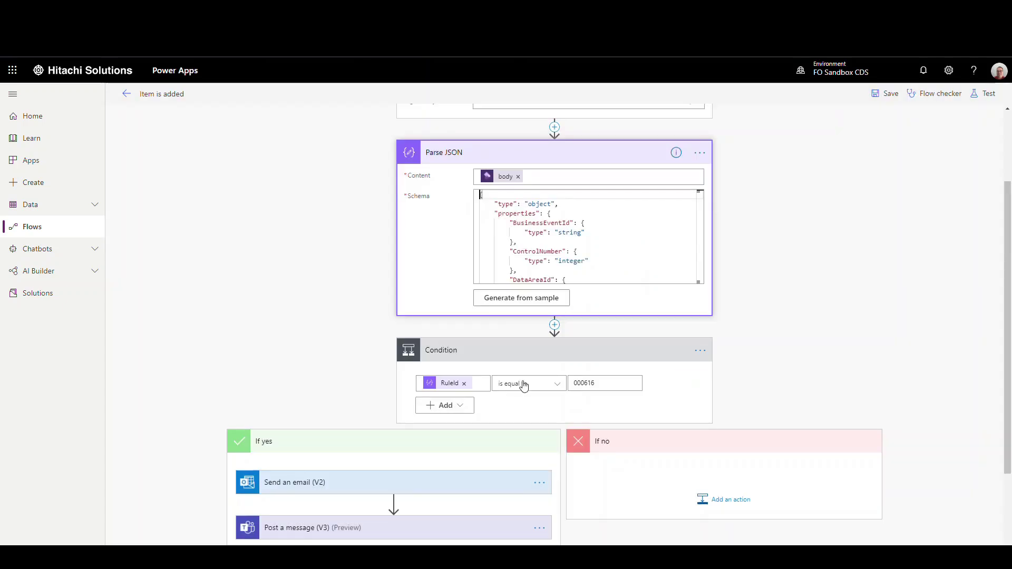
pyautogui.scroll(-5, 565, 247)
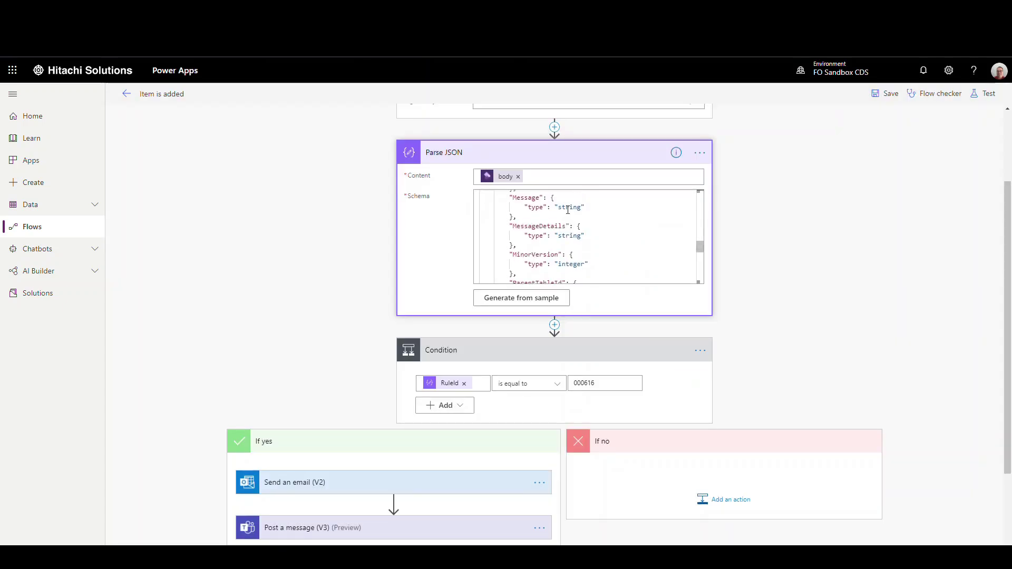
pyautogui.scroll(-2, 567, 209)
pyautogui.scroll(-5, 587, 210)
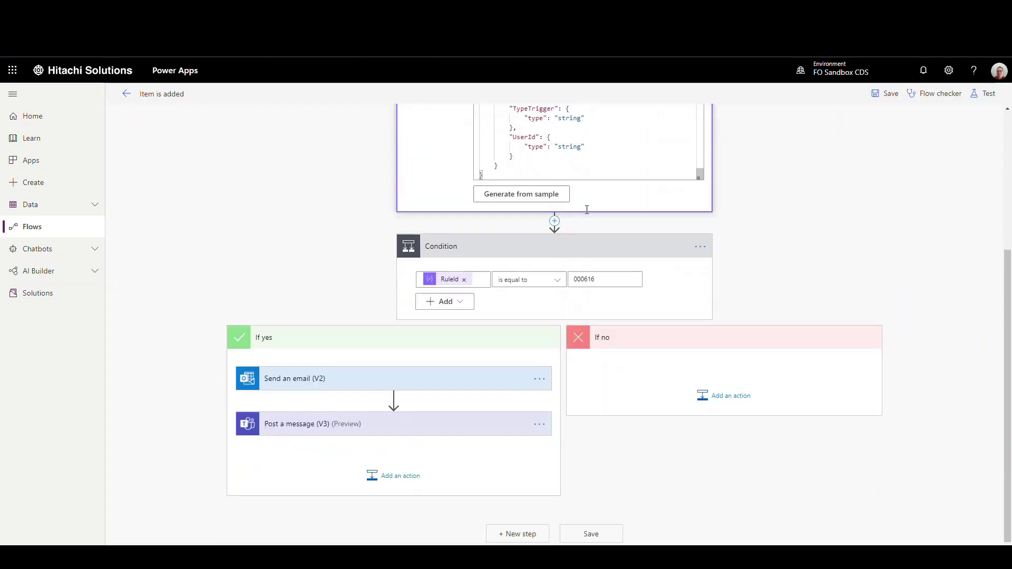
pyautogui.scroll(5, 743, 188)
pyautogui.scroll(-2, 764, 187)
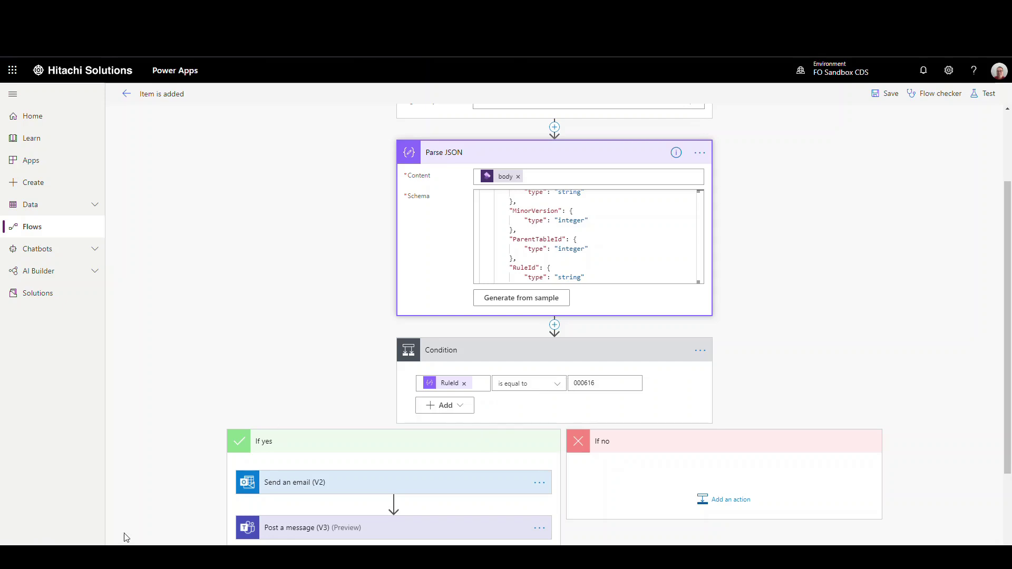
# Step: From Product information management > Released products, open Manage my alerts to show rule 000616
pyautogui.moveTo(126, 543)
pyautogui.click(60, 525)
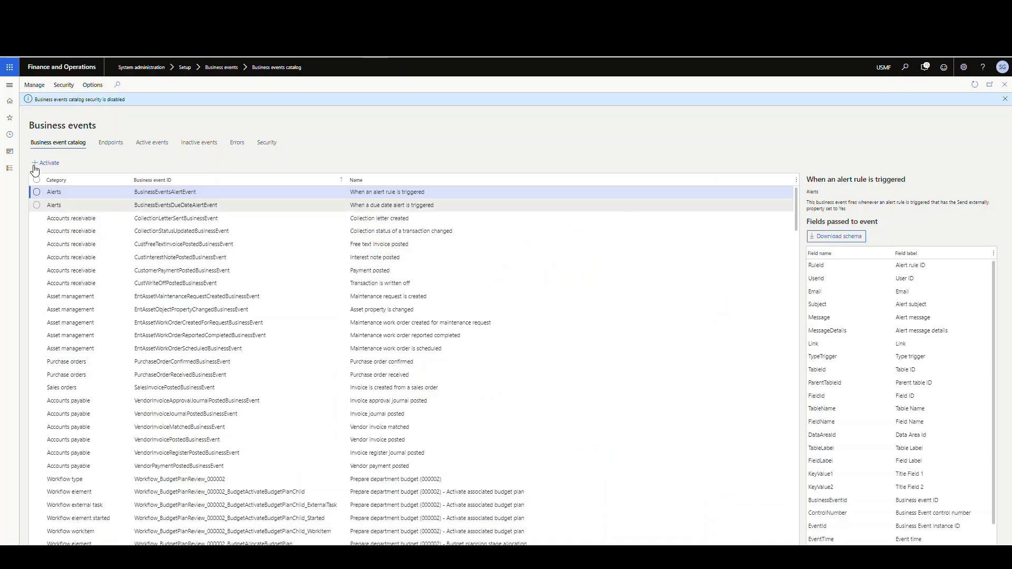
pyautogui.click(9, 85)
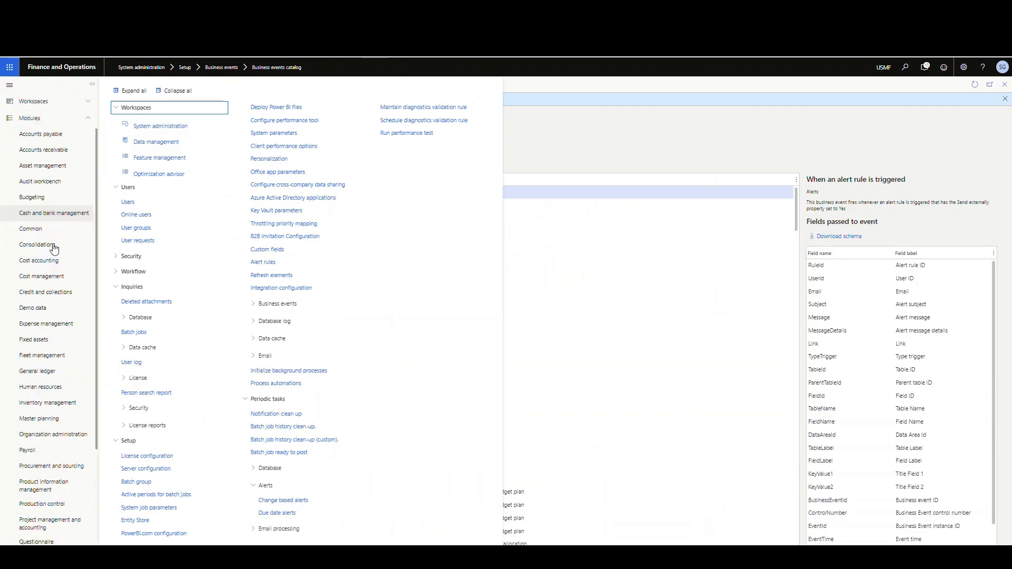
pyautogui.scroll(-3, 54, 248)
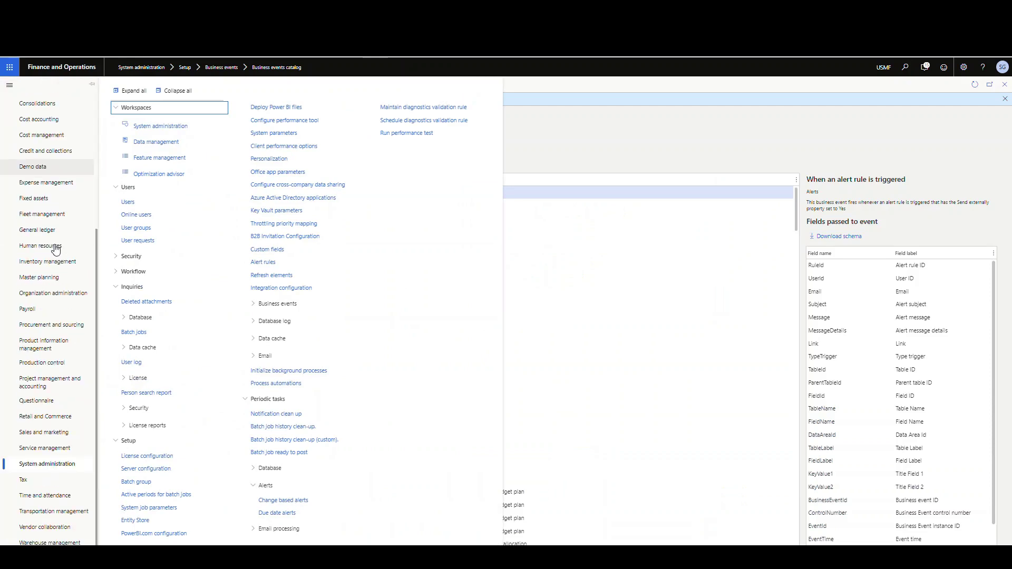
pyautogui.click(48, 345)
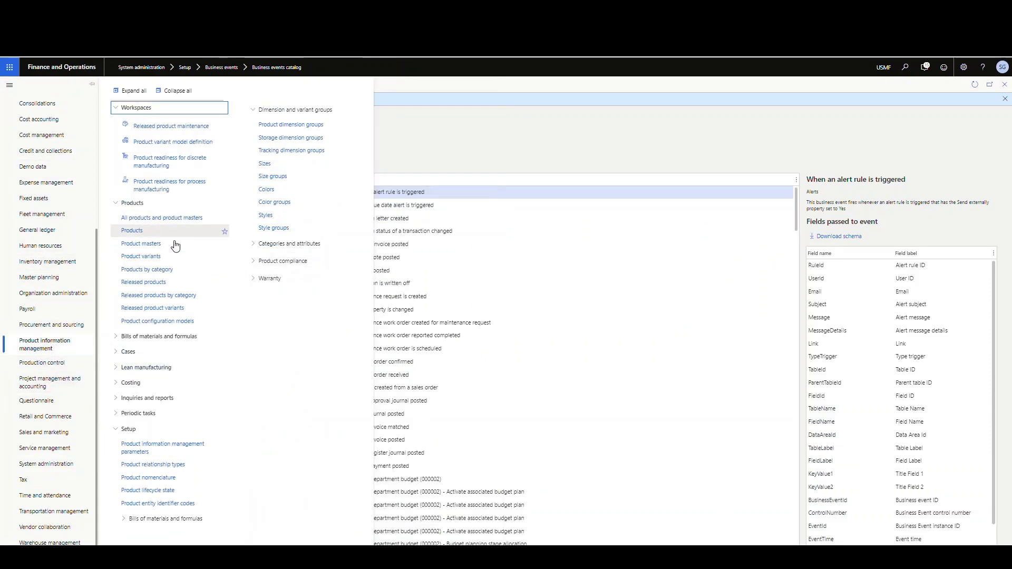
pyautogui.click(158, 284)
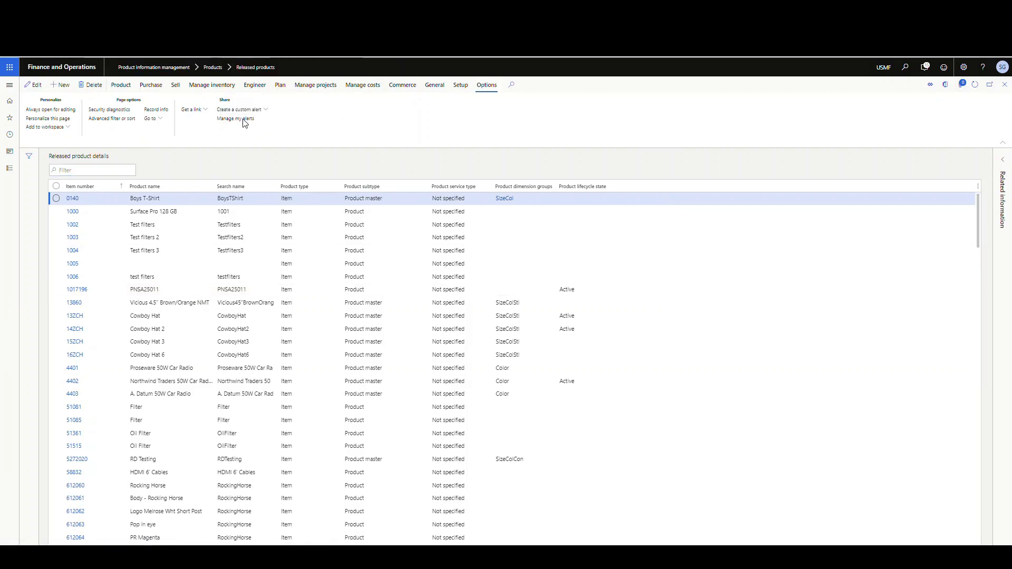
pyautogui.click(244, 120)
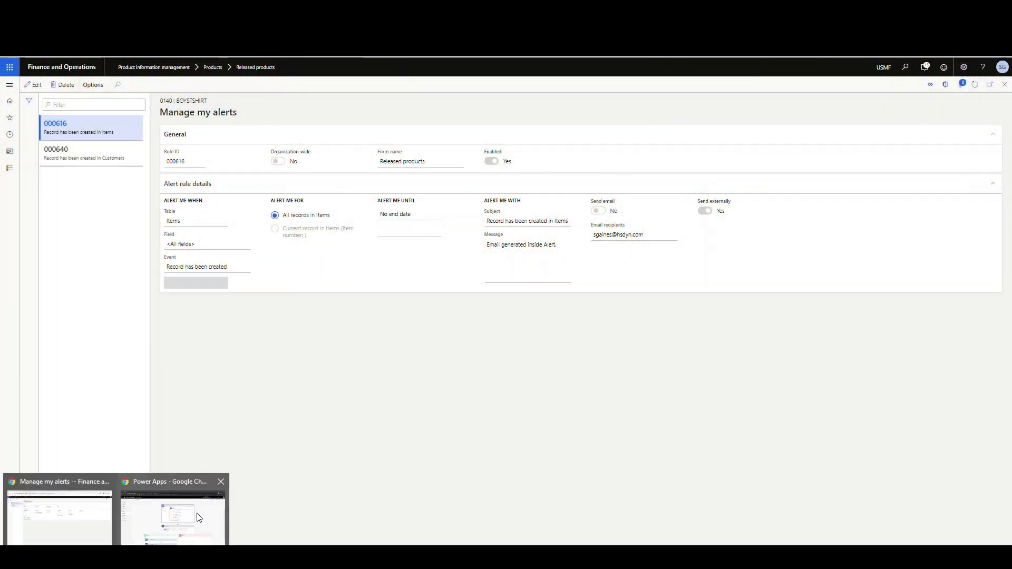
pyautogui.click(196, 519)
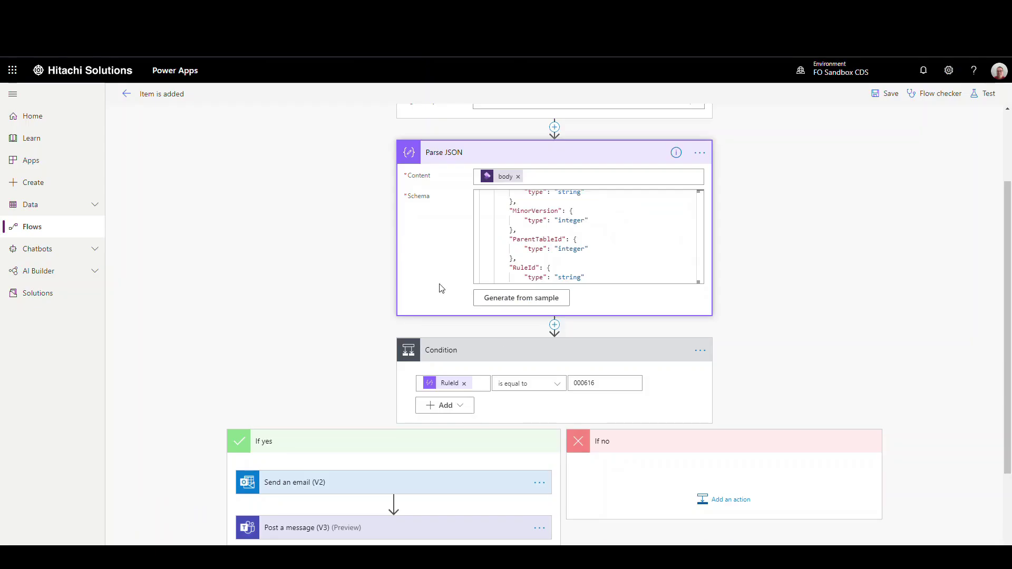
pyautogui.scroll(-2, 408, 343)
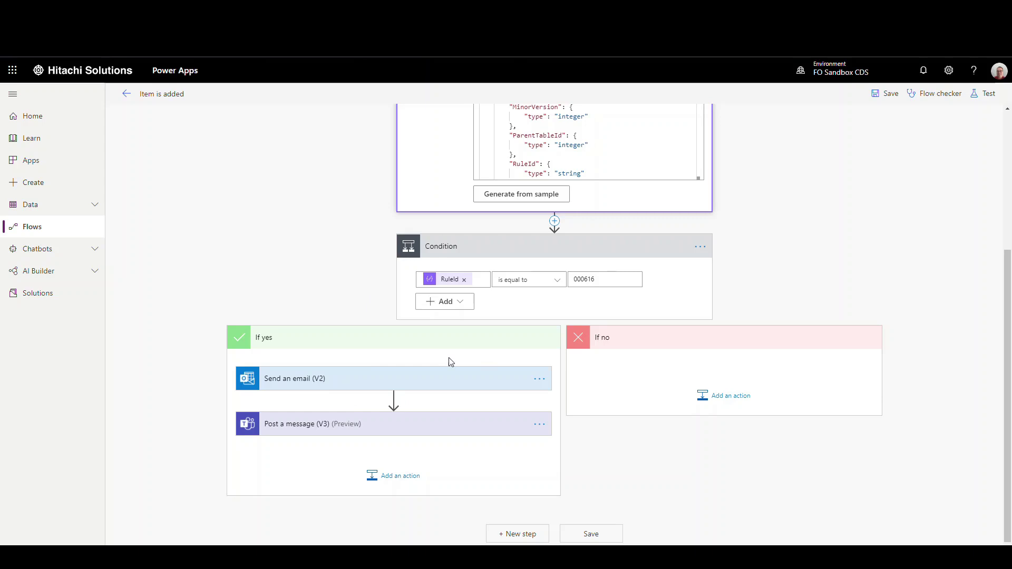
# Step: Expand Send an email (V2) to show its recipient, KeyValue-based subject and HTML body
pyautogui.click(350, 386)
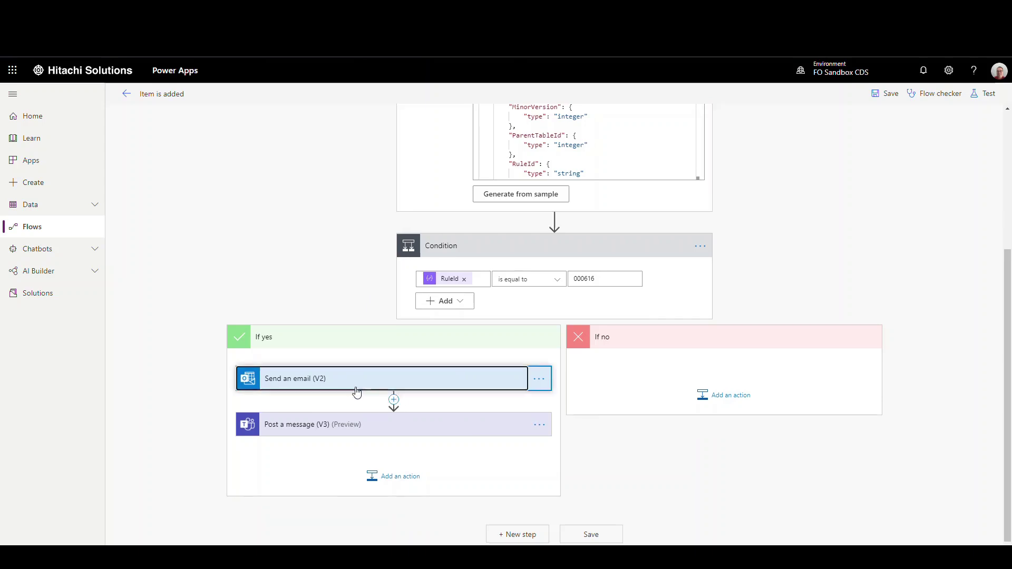
pyautogui.scroll(-3, 295, 427)
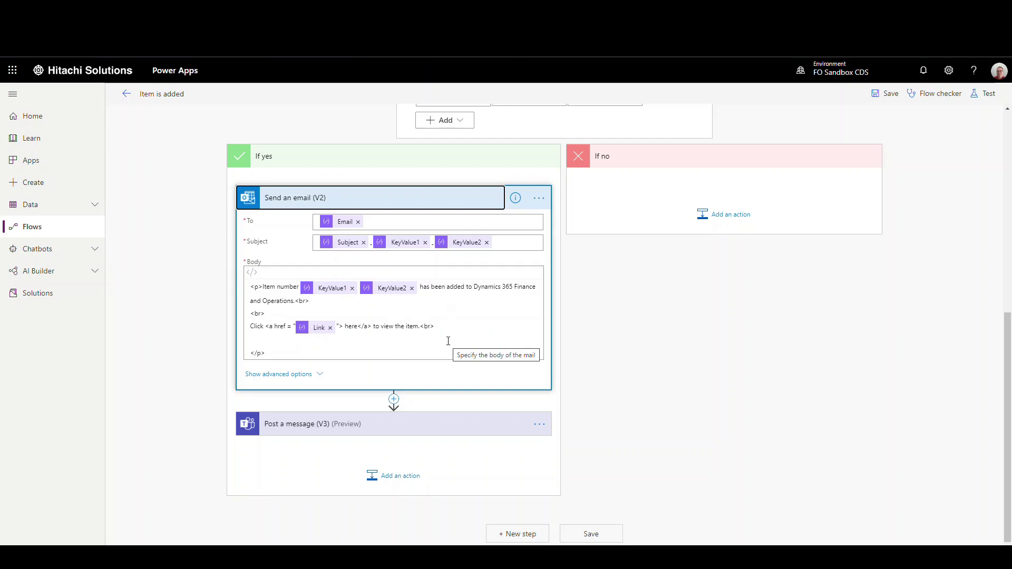
# Step: Expand Post a message (V3) to show its new-item post to Test Team's General channel
pyautogui.click(392, 425)
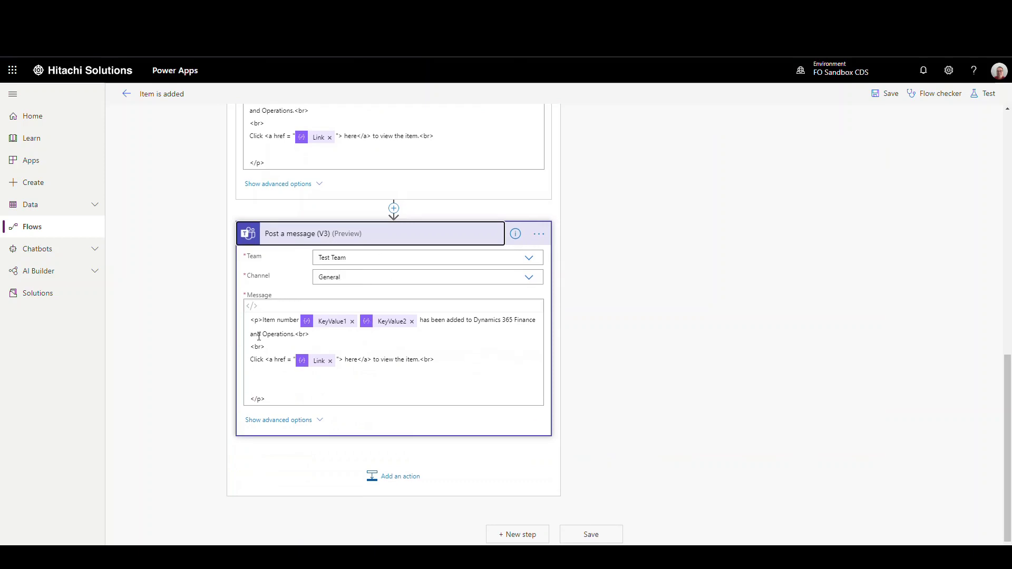
pyautogui.scroll(10, 248, 341)
pyautogui.scroll(-8, 260, 342)
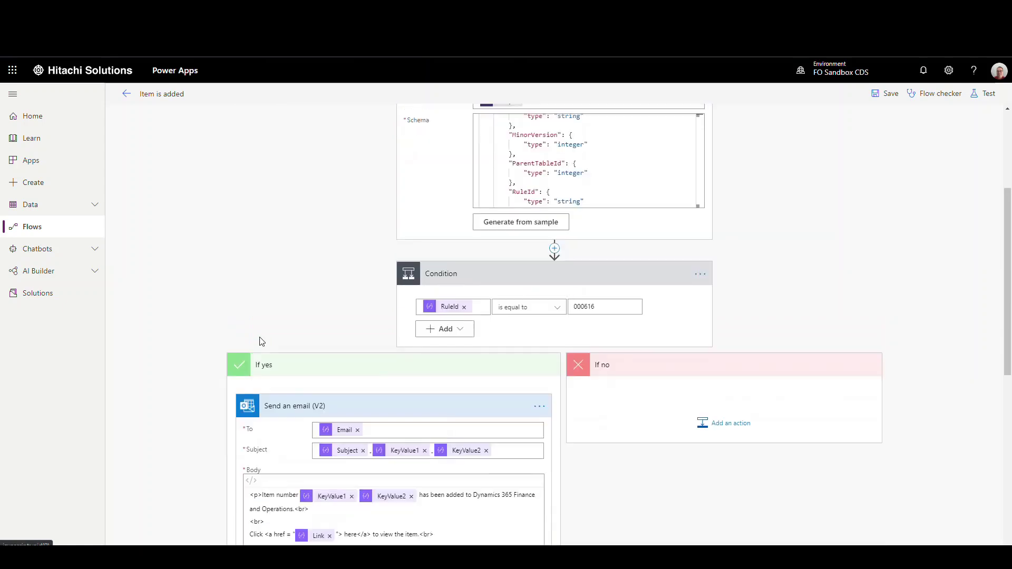
pyautogui.scroll(7, 262, 341)
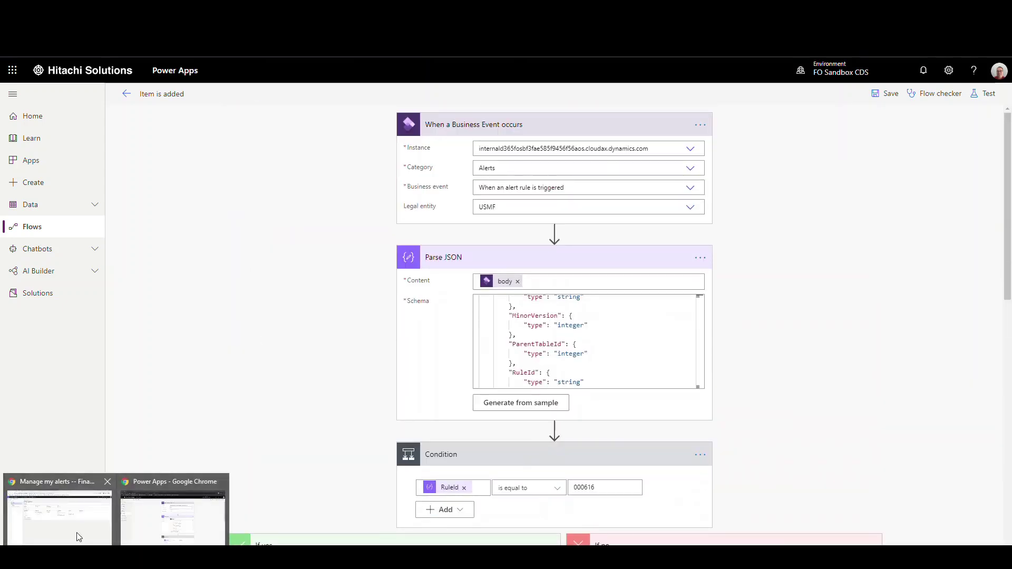
# Step: Leave Manage my alerts and return to the Released products list
pyautogui.click(77, 533)
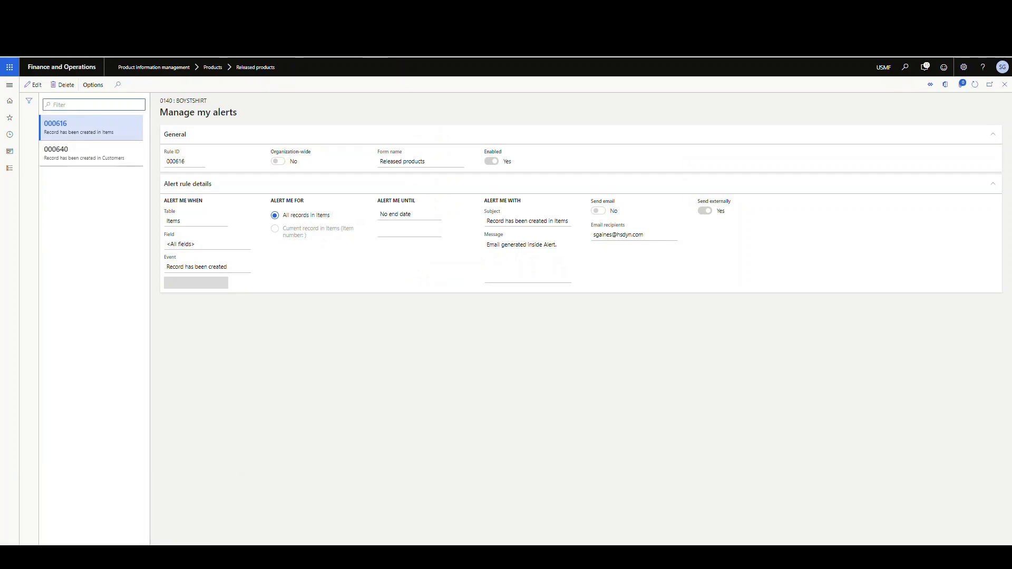
pyautogui.click(10, 85)
pyautogui.click(601, 329)
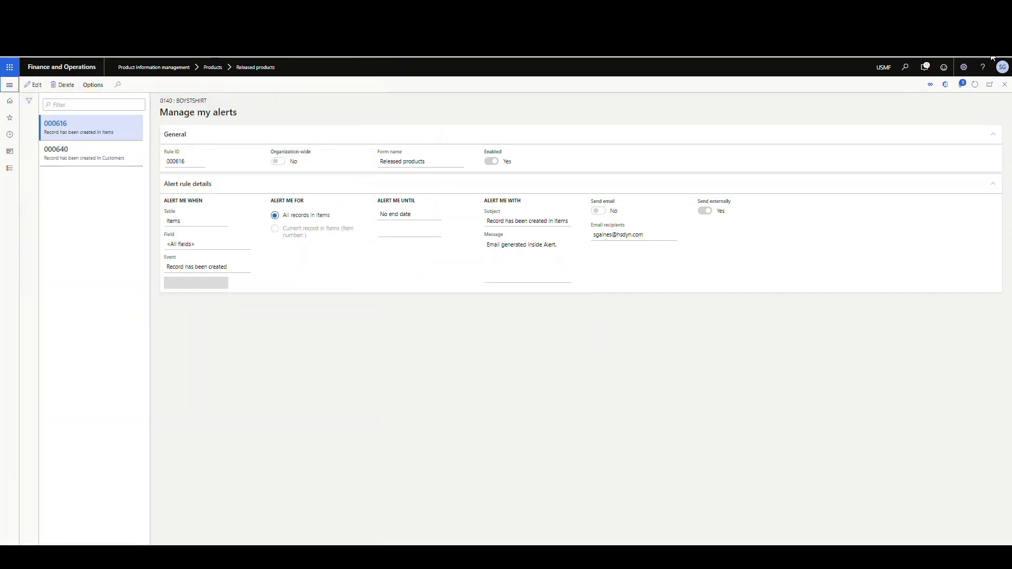
pyautogui.click(1004, 85)
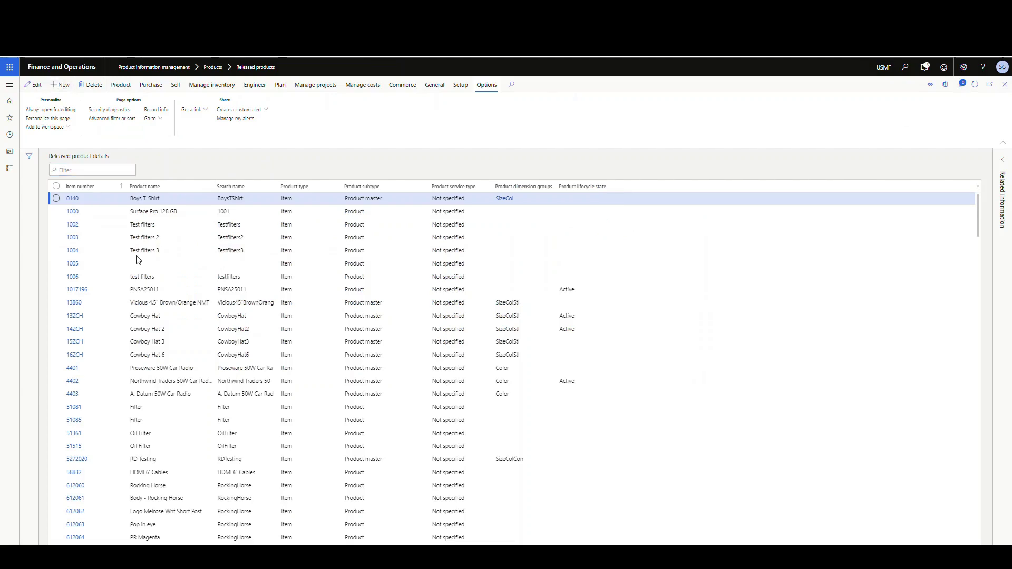
# Step: Start a new released product with number 51585 and name Oil Filter
pyautogui.hotkey('alt', 'n')
pyautogui.click(771, 190)
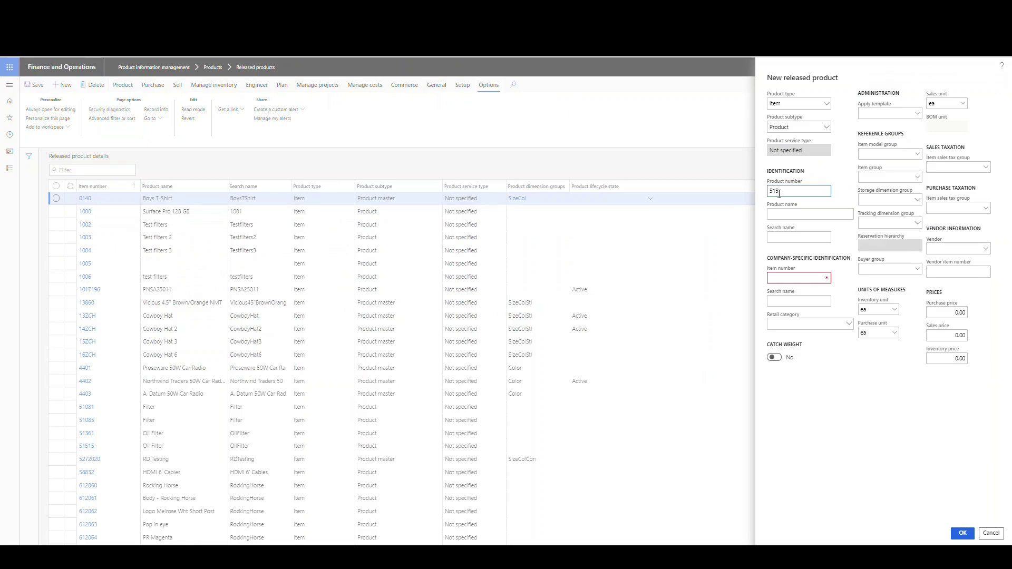
pyautogui.write('51585')
pyautogui.press('Tab')
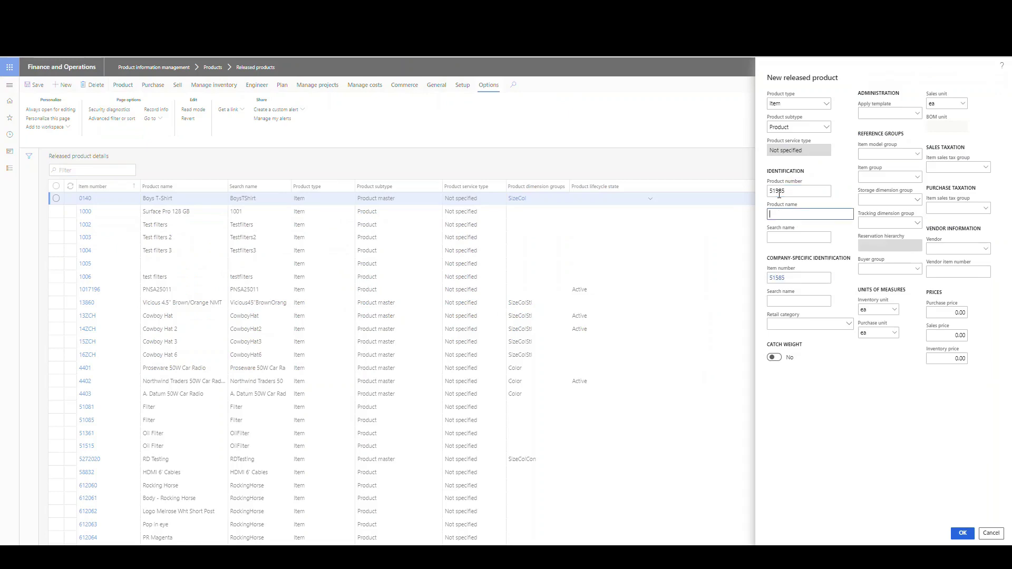
pyautogui.write('Oil Filter')
pyautogui.press('Tab')
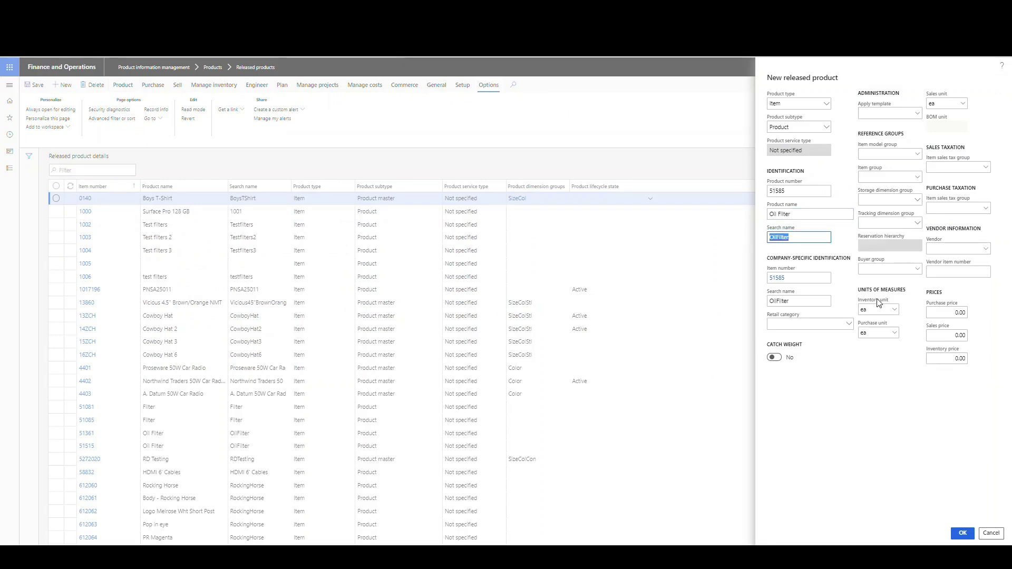
# Step: Set item model group FIFO, item group Audio and storage dimension group Ware
pyautogui.click(918, 154)
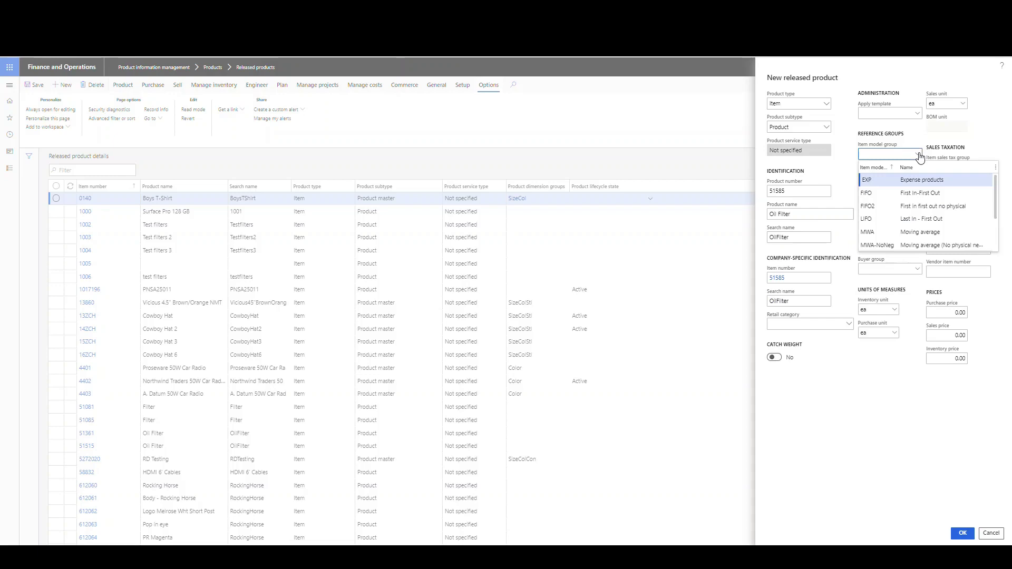
pyautogui.click(879, 193)
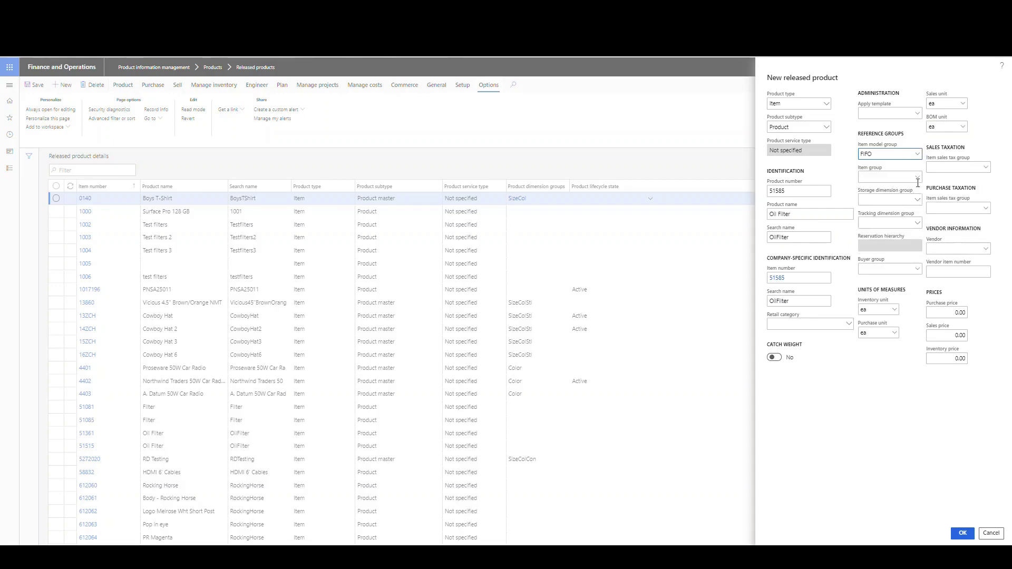
pyautogui.click(917, 177)
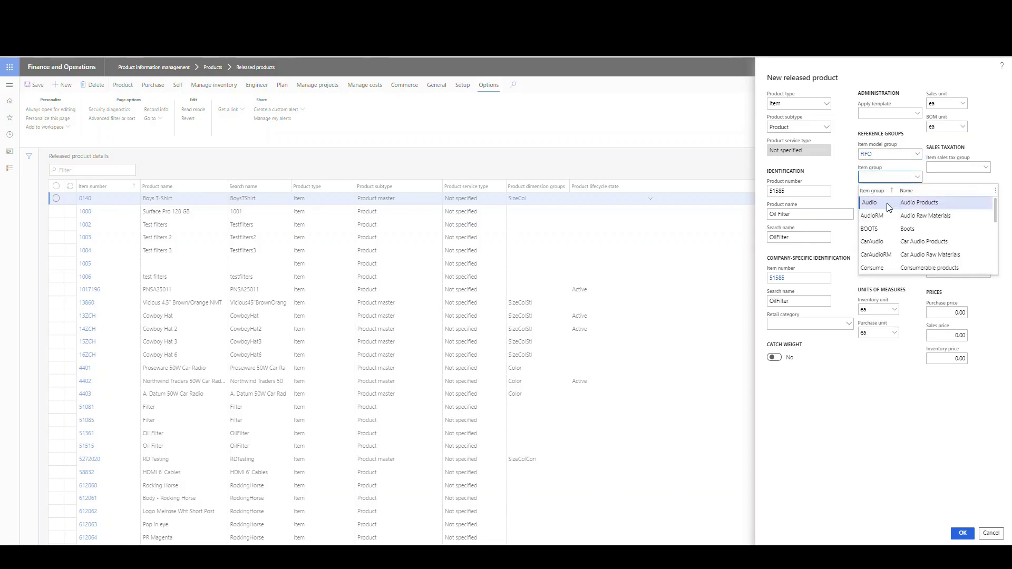
pyautogui.click(889, 207)
pyautogui.click(917, 200)
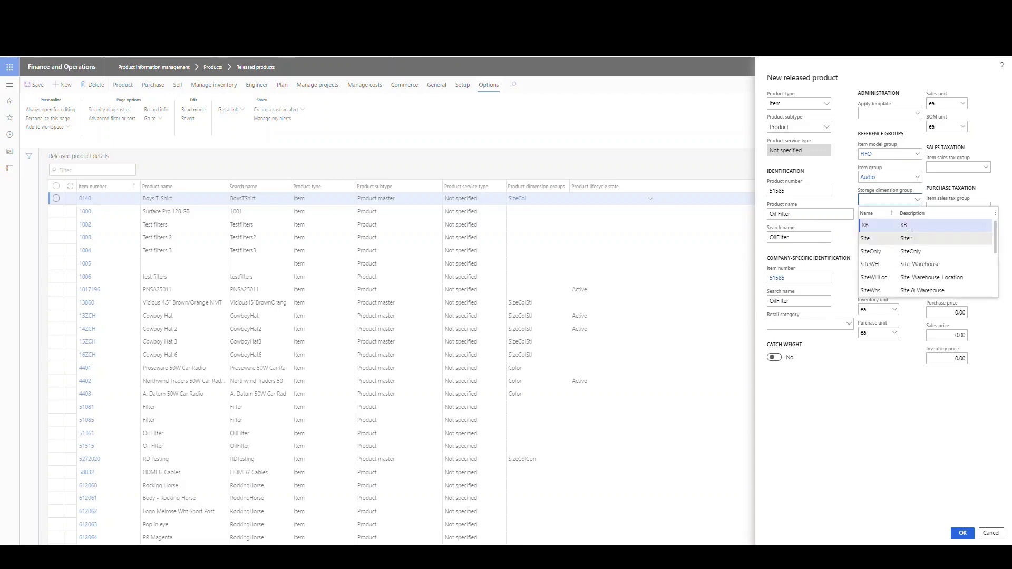
pyautogui.scroll(-5, 884, 267)
pyautogui.rightClick(886, 280)
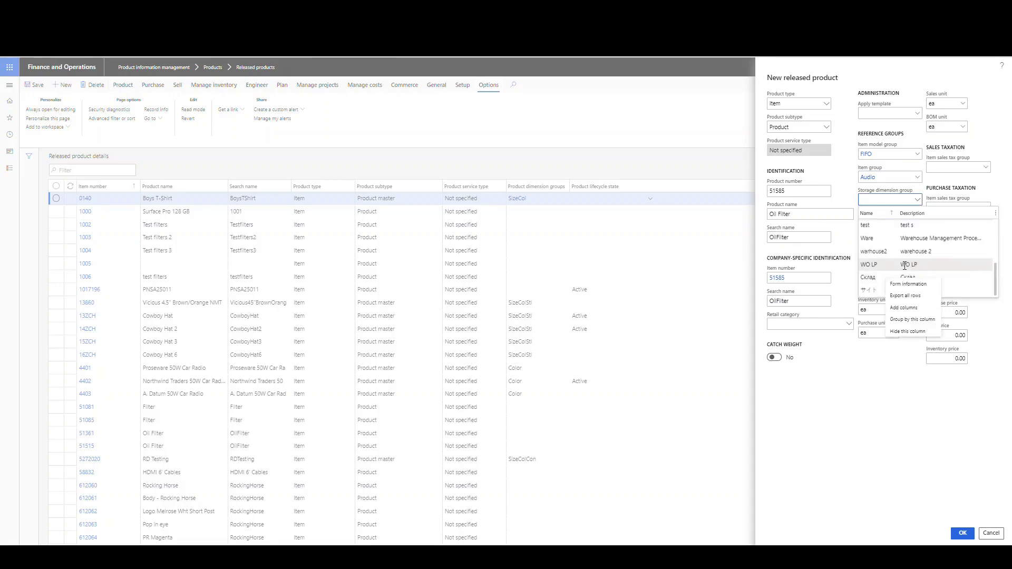
pyautogui.click(877, 239)
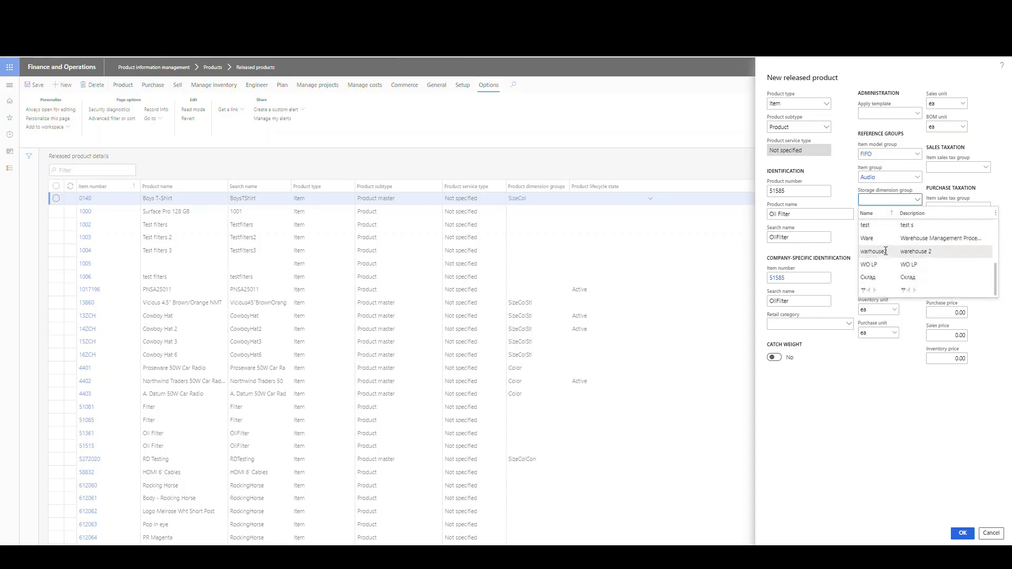
pyautogui.click(880, 243)
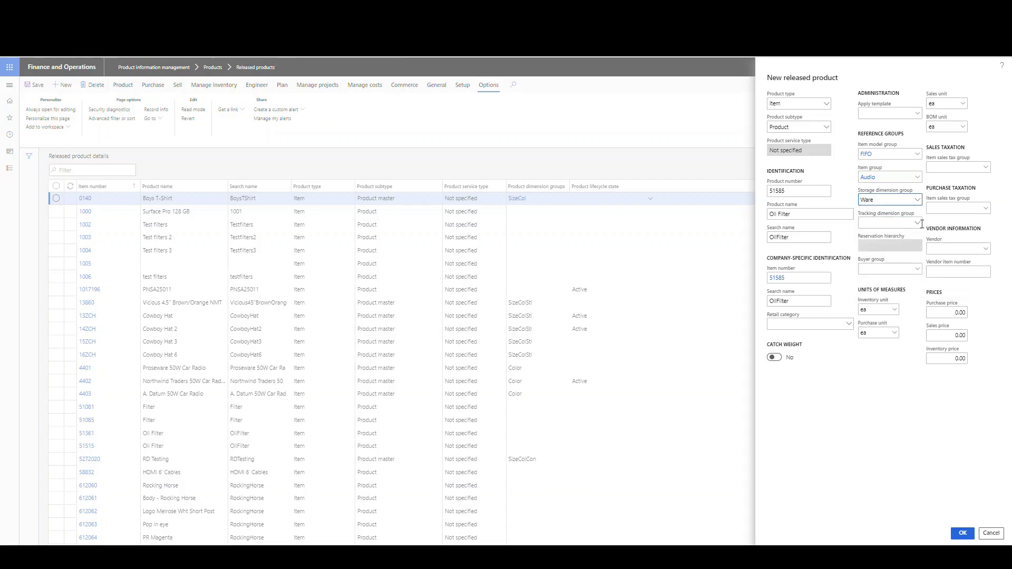
# Step: Set tracking dimension group None and reservation hierarchy Default, then create the product
pyautogui.click(918, 223)
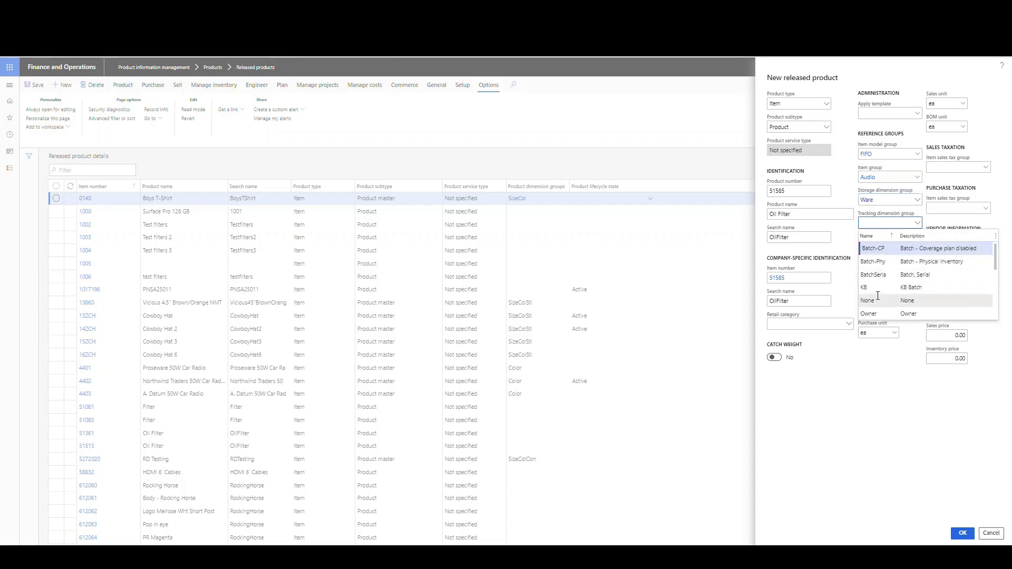
pyautogui.click(877, 298)
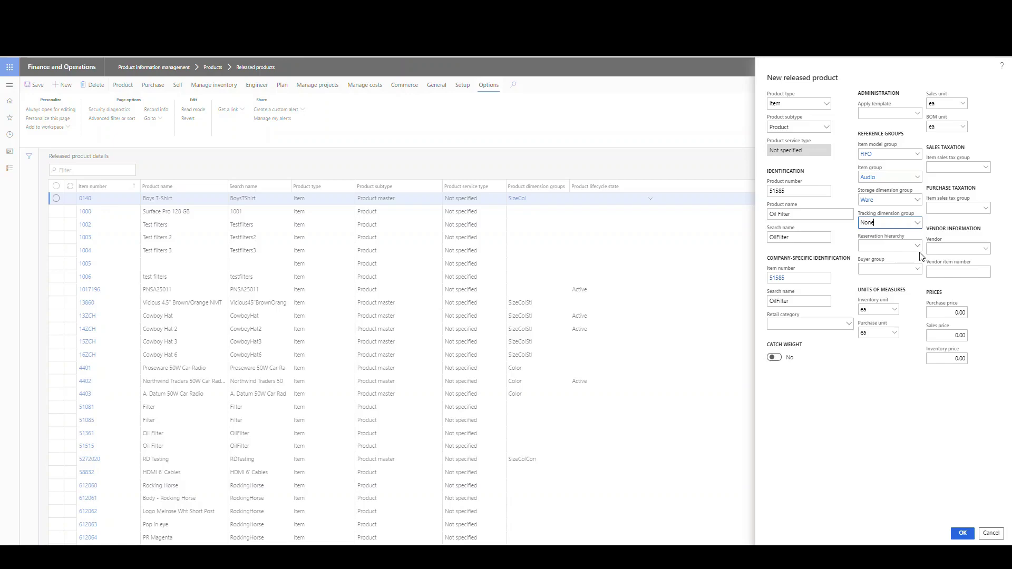
pyautogui.click(917, 245)
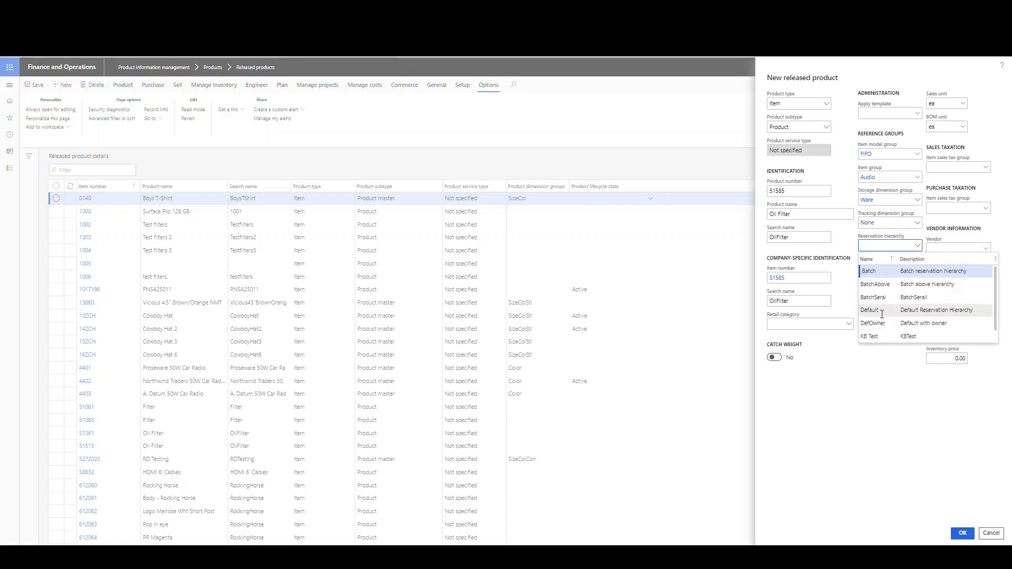
pyautogui.click(882, 314)
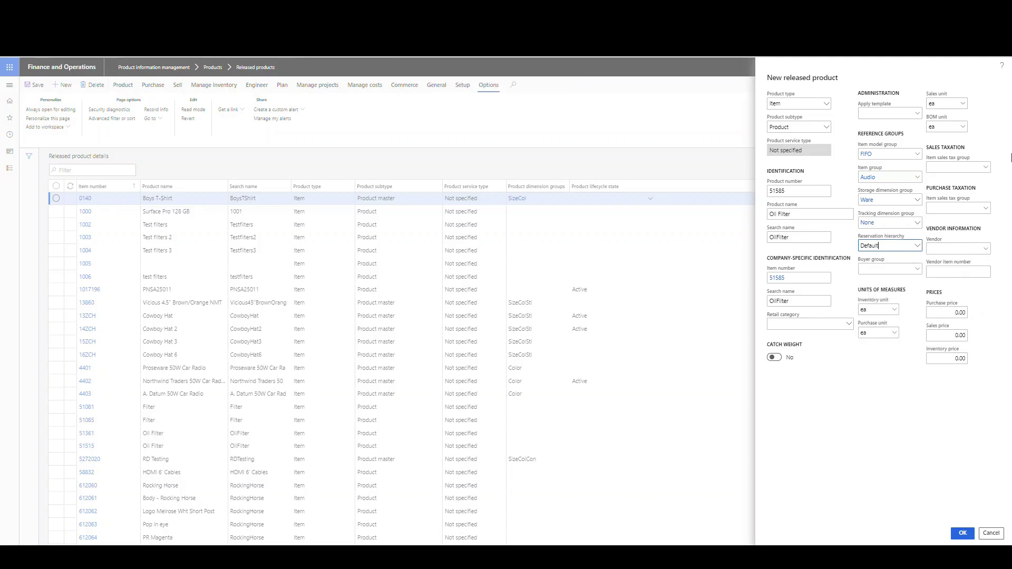
pyautogui.click(962, 533)
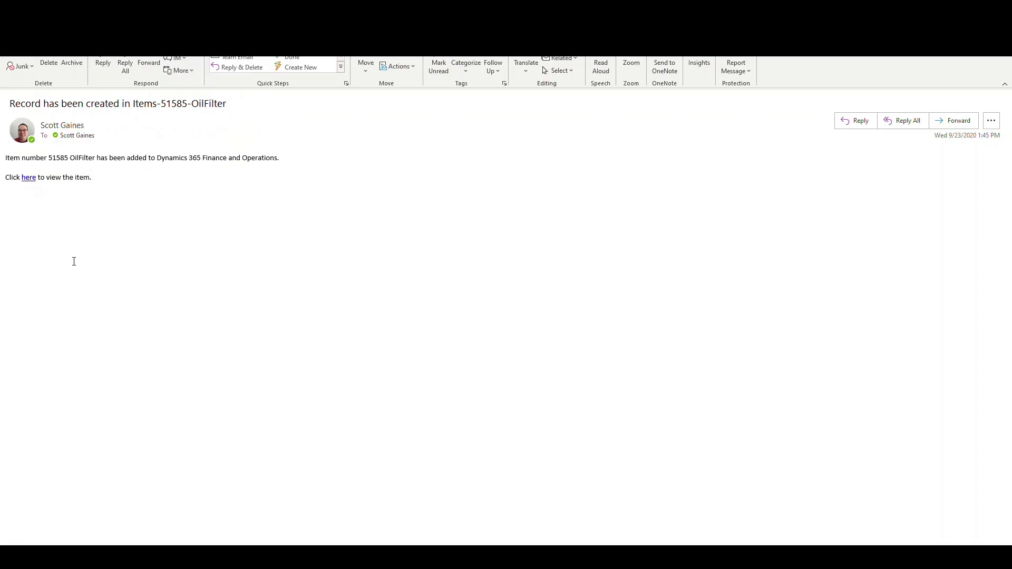
# Step: Follow the email's 'here' link to open item 51585 in Finance and Operations
pyautogui.click(30, 179)
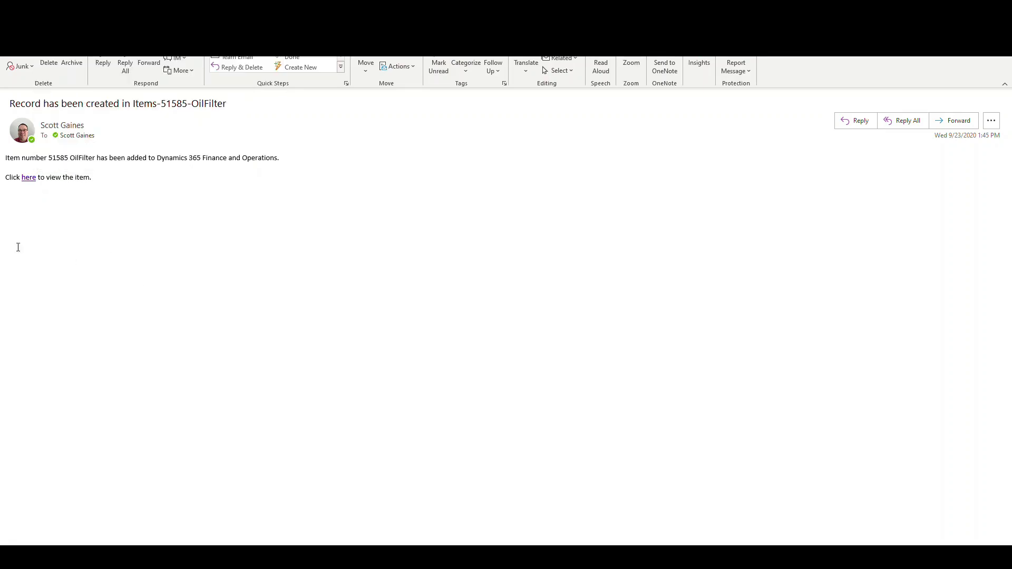